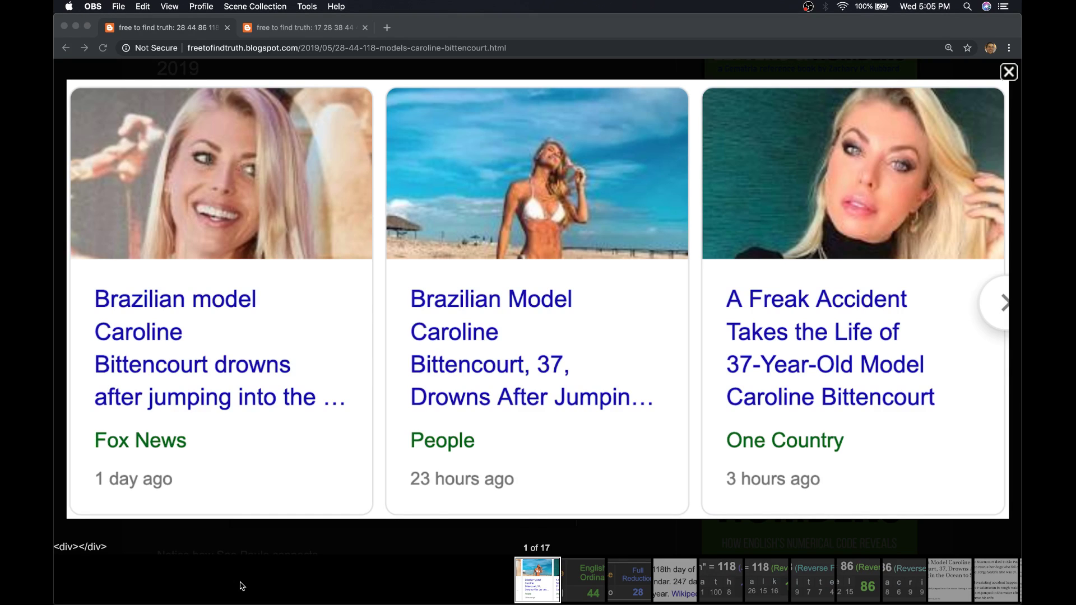
# Step: Glance at the Tales Soares tab, then close the enlarged news image on the Caroline Bittencourt post
pyautogui.click(324, 27)
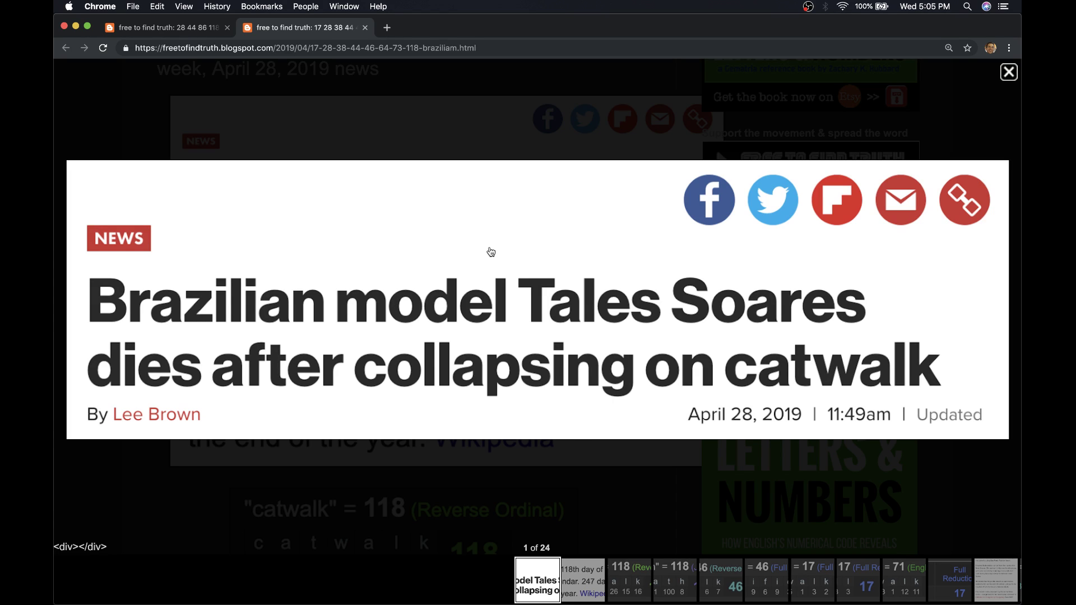
pyautogui.click(192, 30)
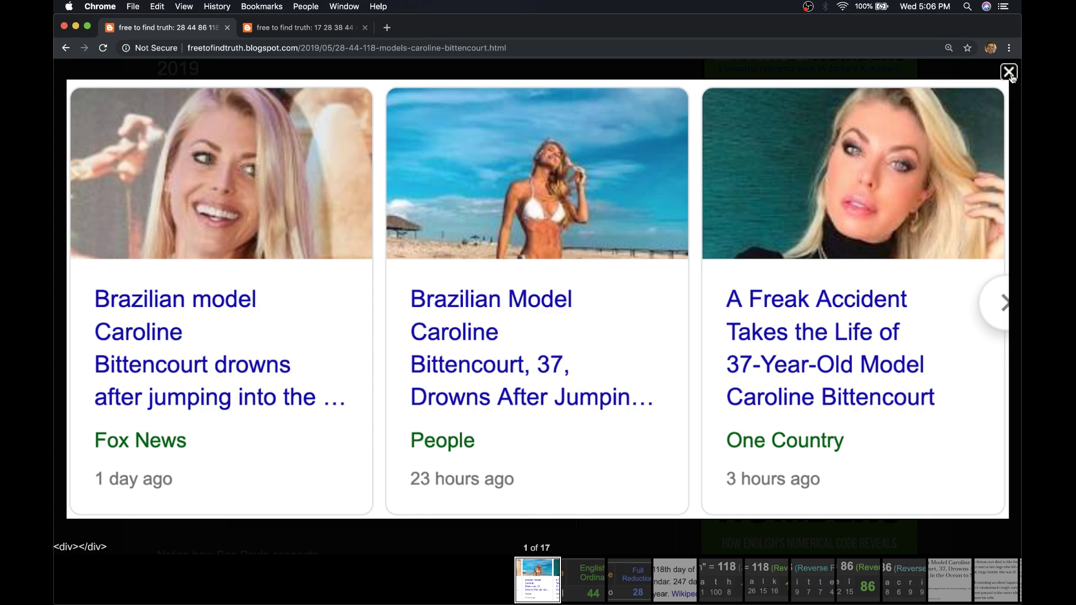
pyautogui.click(1010, 72)
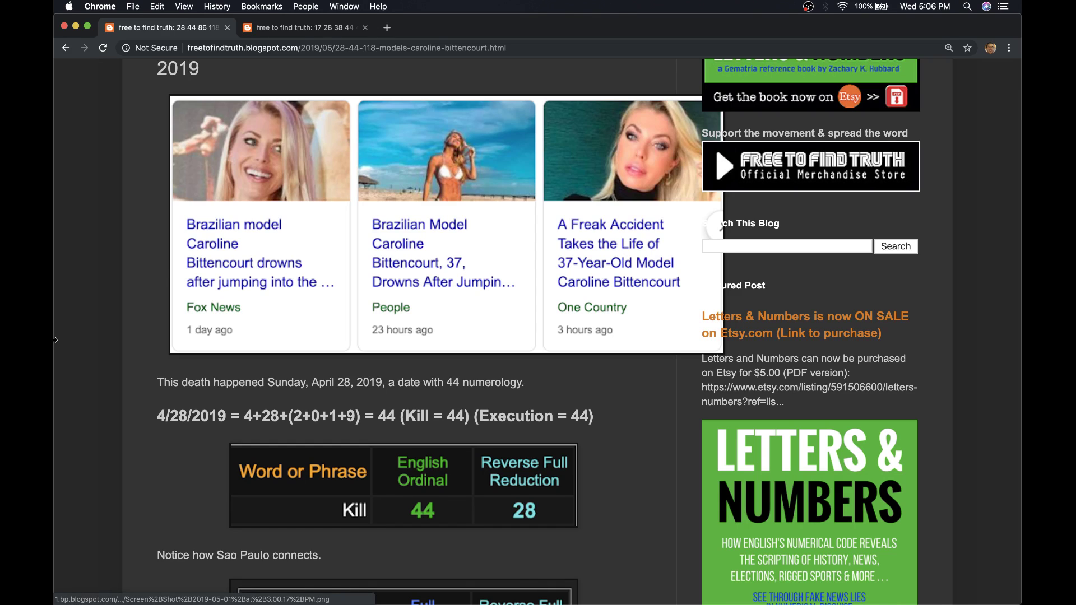
pyautogui.scroll(-4, 337, 336)
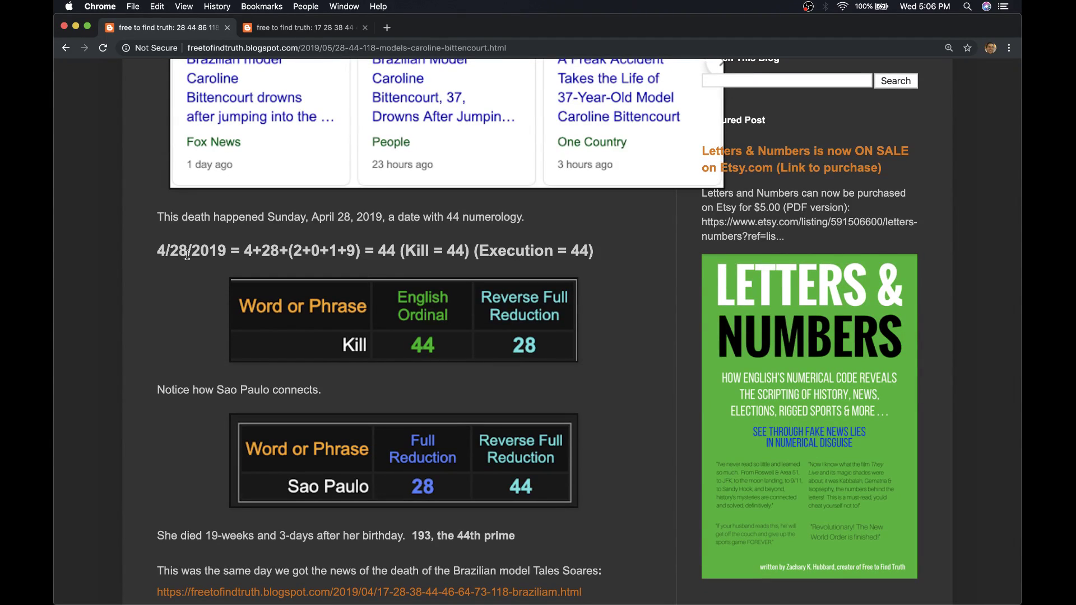
# Step: Highlight the 44 in the April 28, 2019 date equation, then clear it while reading on
pyautogui.doubleClick(392, 251)
pyautogui.click(374, 246)
pyautogui.scroll(-2, 374, 247)
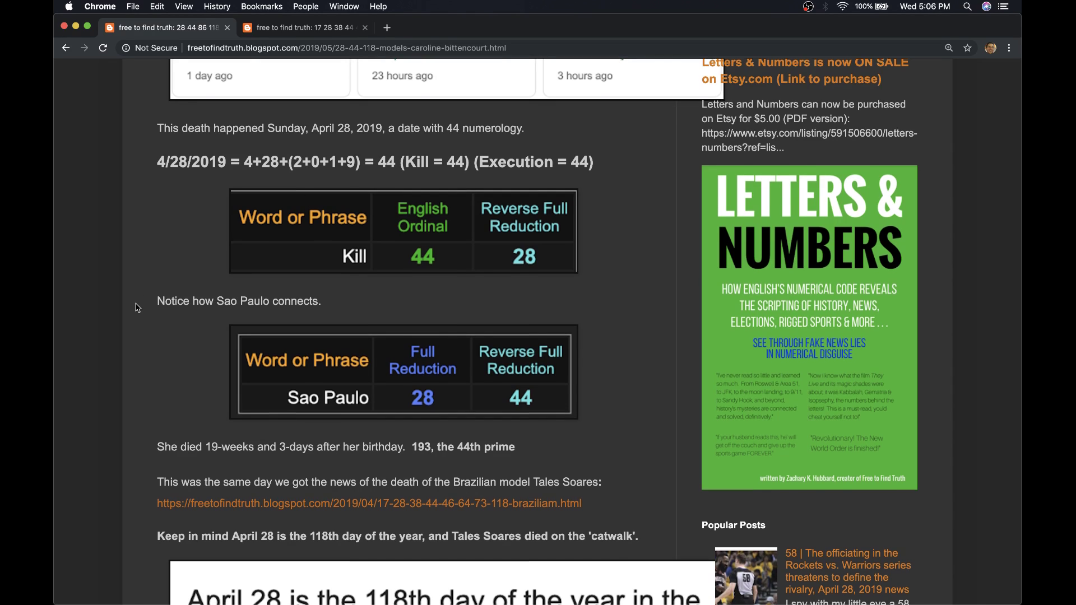
pyautogui.scroll(-1, 139, 307)
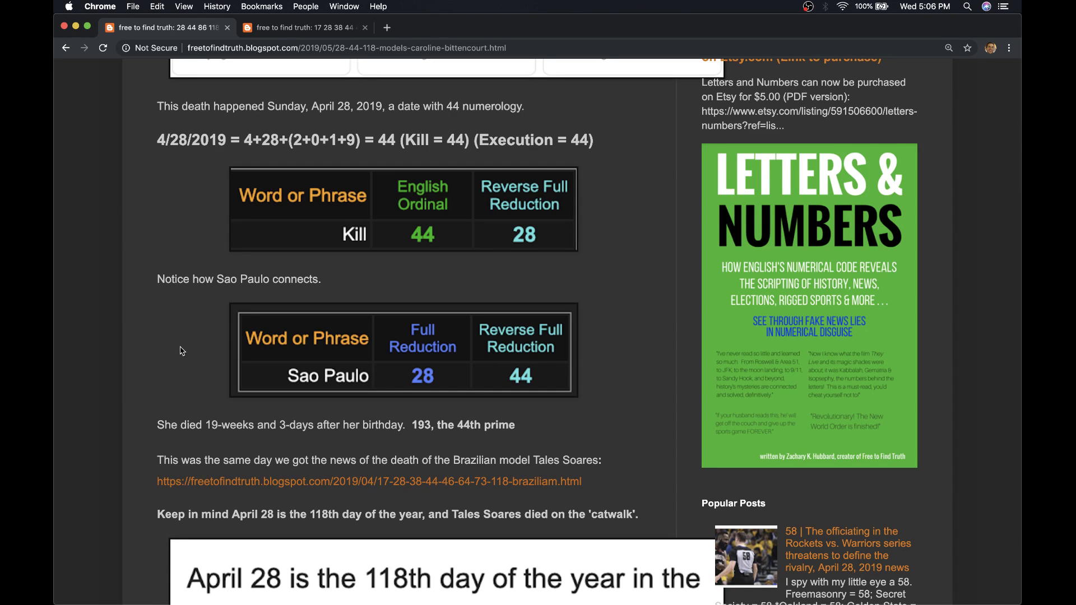
pyautogui.scroll(-3, 179, 352)
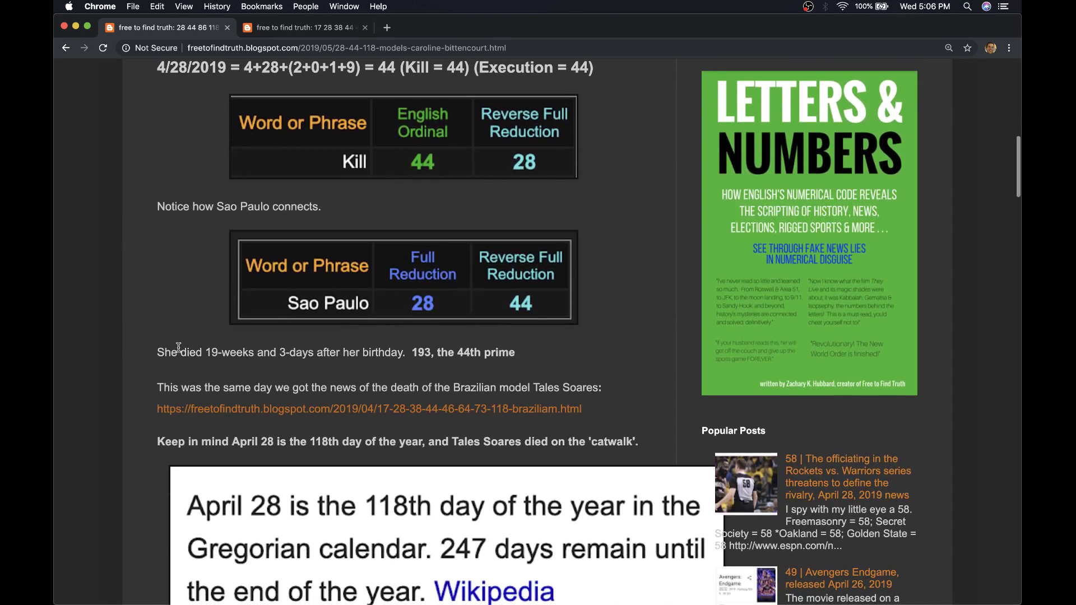
pyautogui.scroll(-2, 179, 349)
pyautogui.scroll(-2, 180, 349)
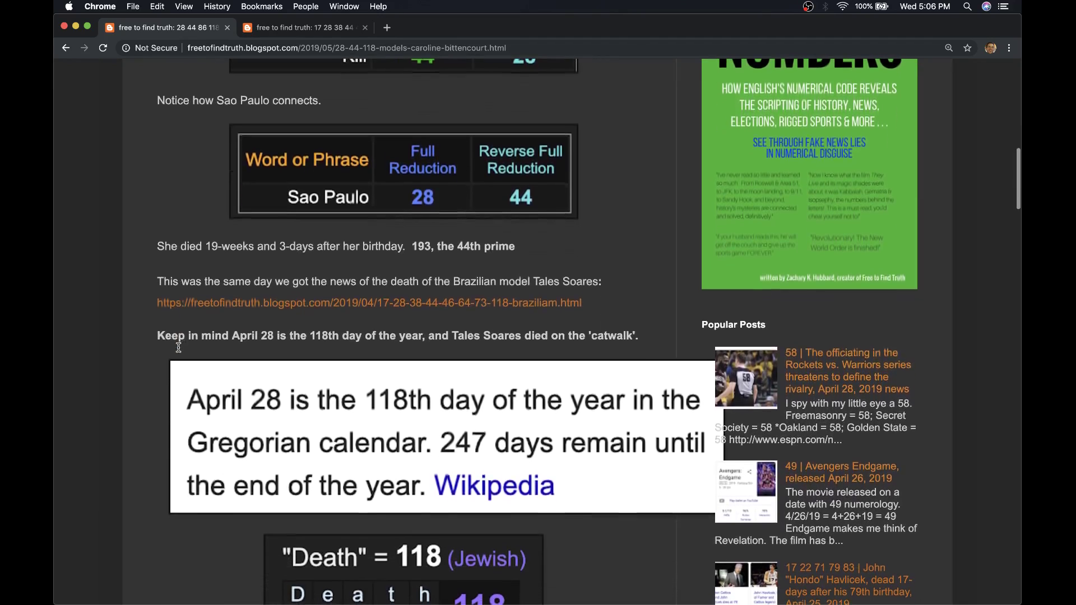
pyautogui.scroll(-1, 179, 349)
pyautogui.scroll(-2, 179, 350)
pyautogui.scroll(-1, 179, 352)
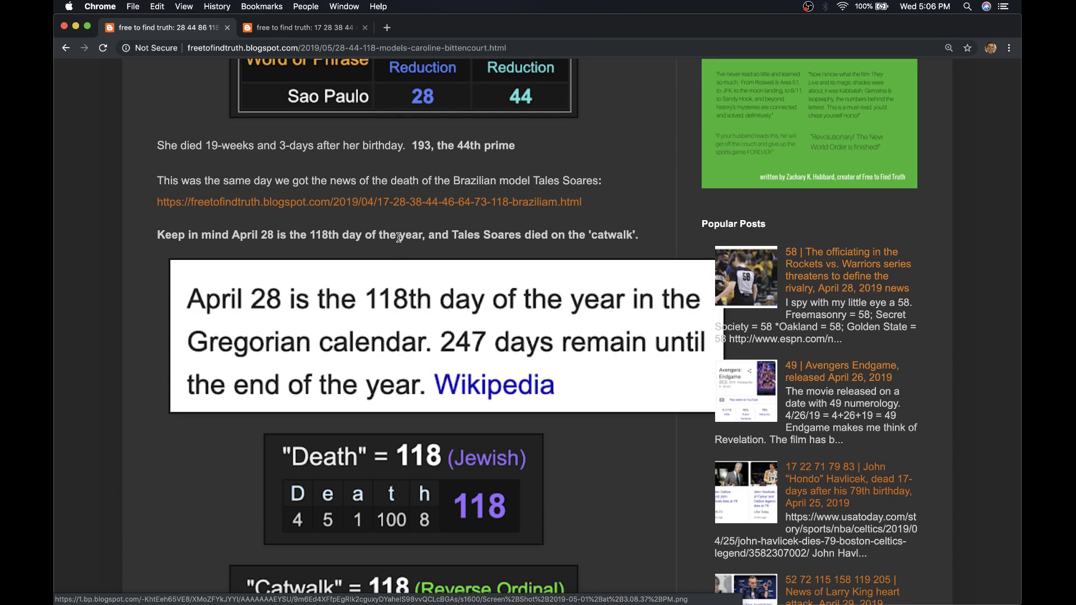
pyautogui.scroll(-2, 105, 356)
pyautogui.scroll(-2, 104, 357)
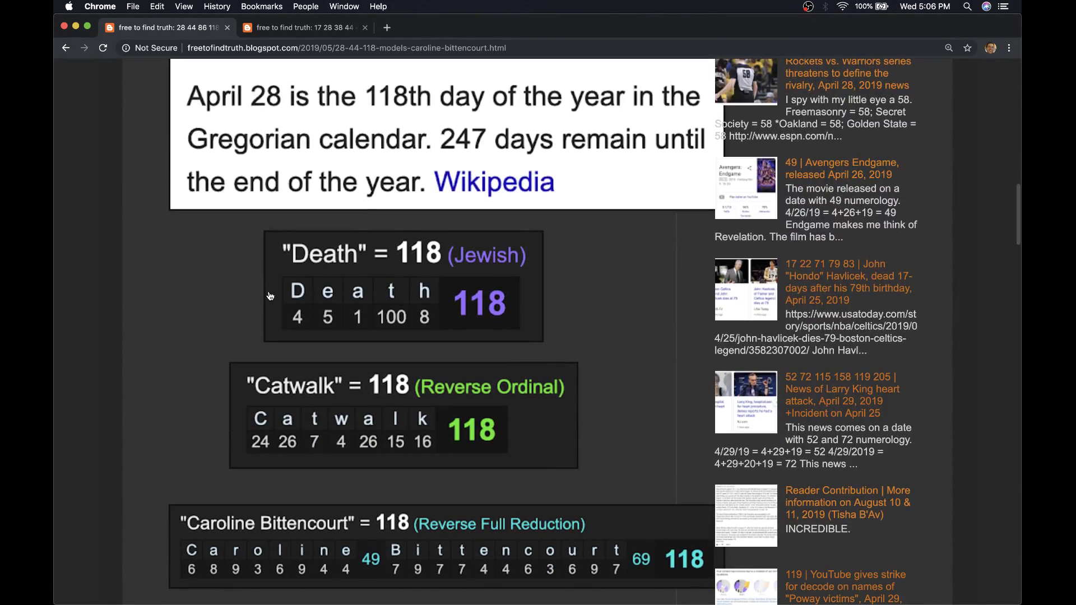
pyautogui.scroll(-1, 270, 296)
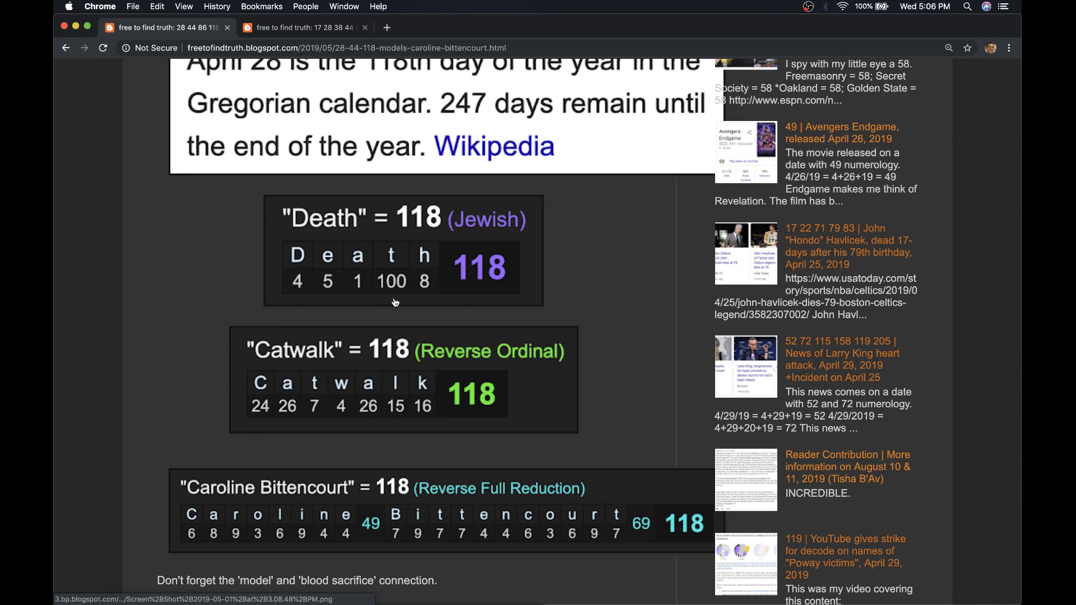
pyautogui.scroll(-1, 155, 363)
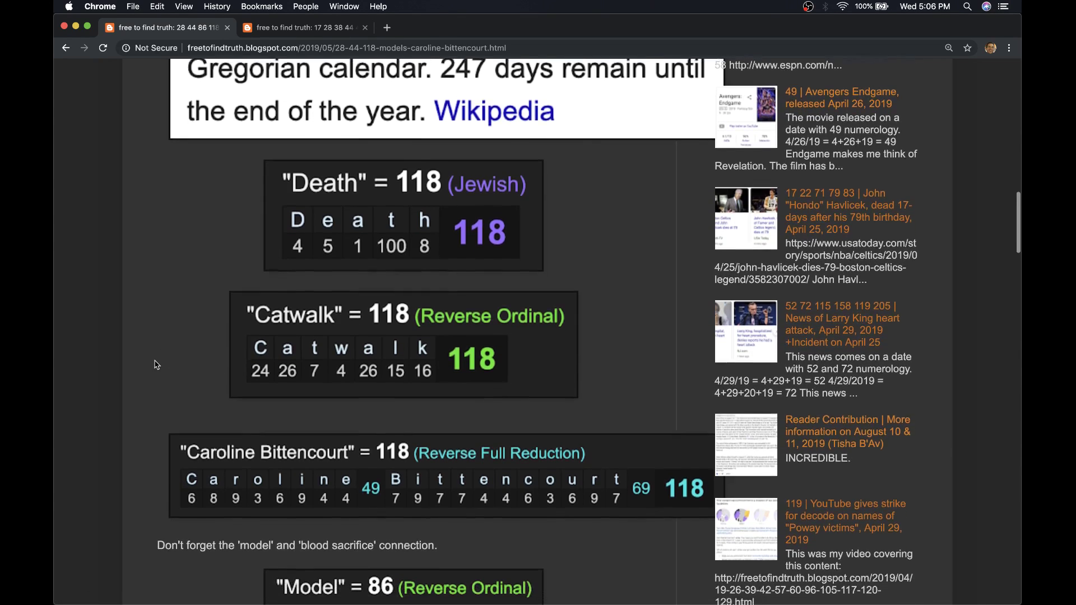
pyautogui.scroll(-2, 156, 365)
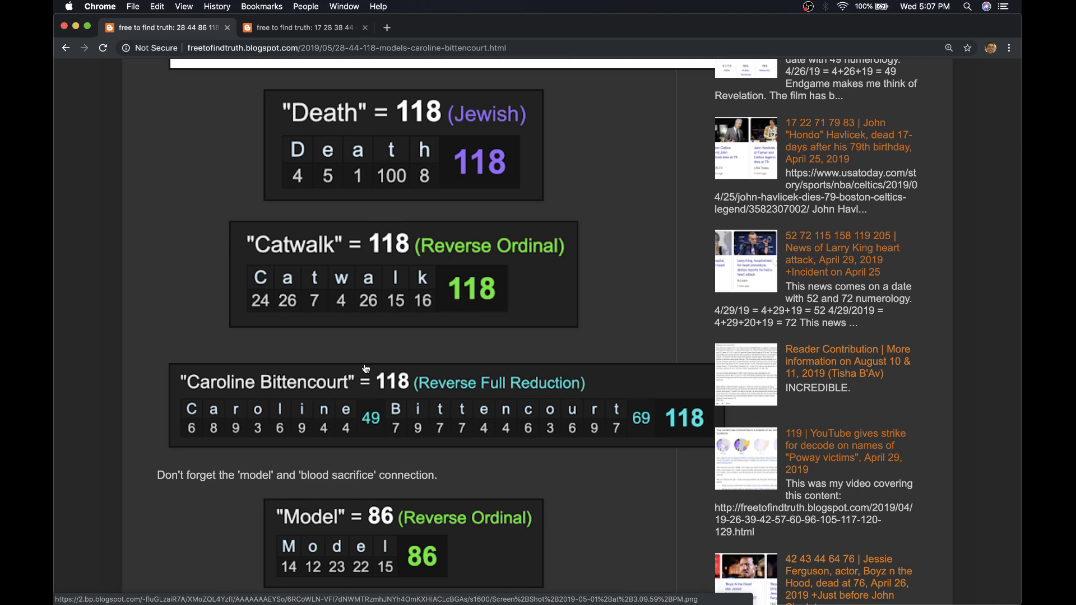
pyautogui.scroll(-4, 140, 316)
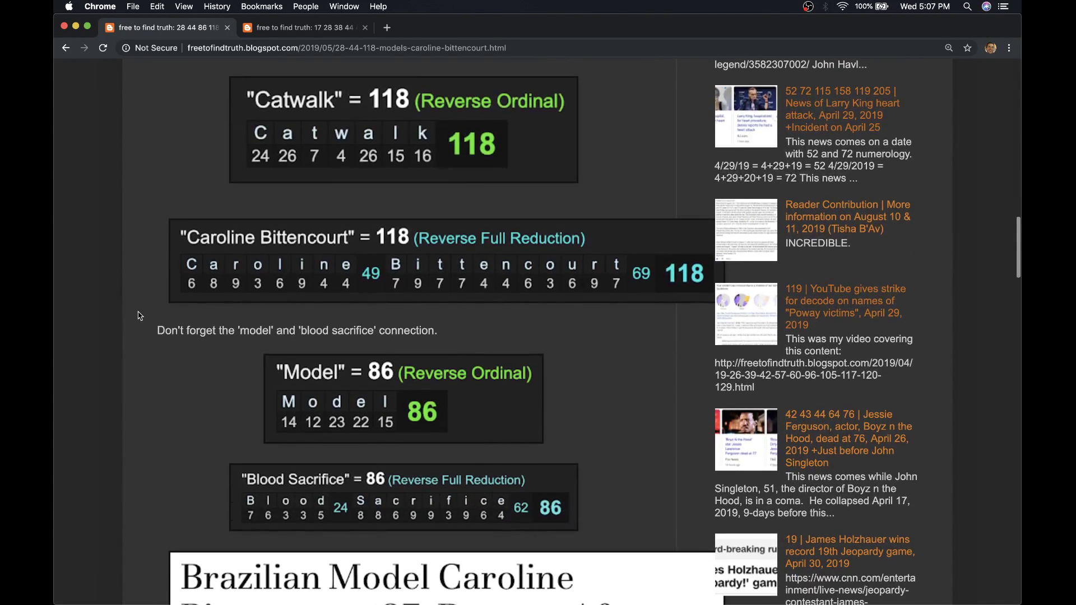
pyautogui.scroll(-2, 140, 316)
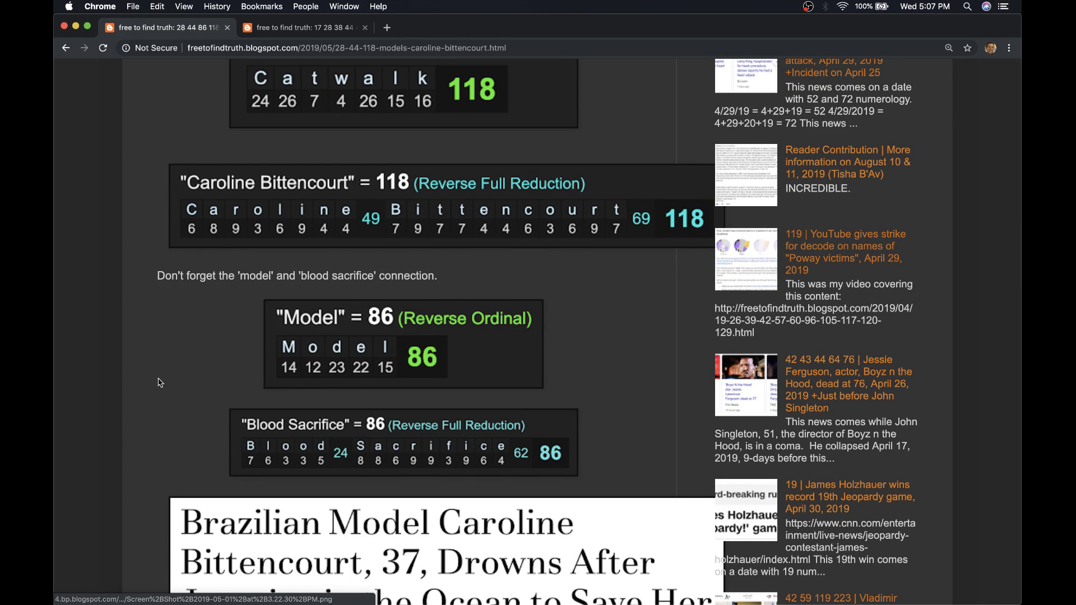
pyautogui.scroll(-4, 141, 386)
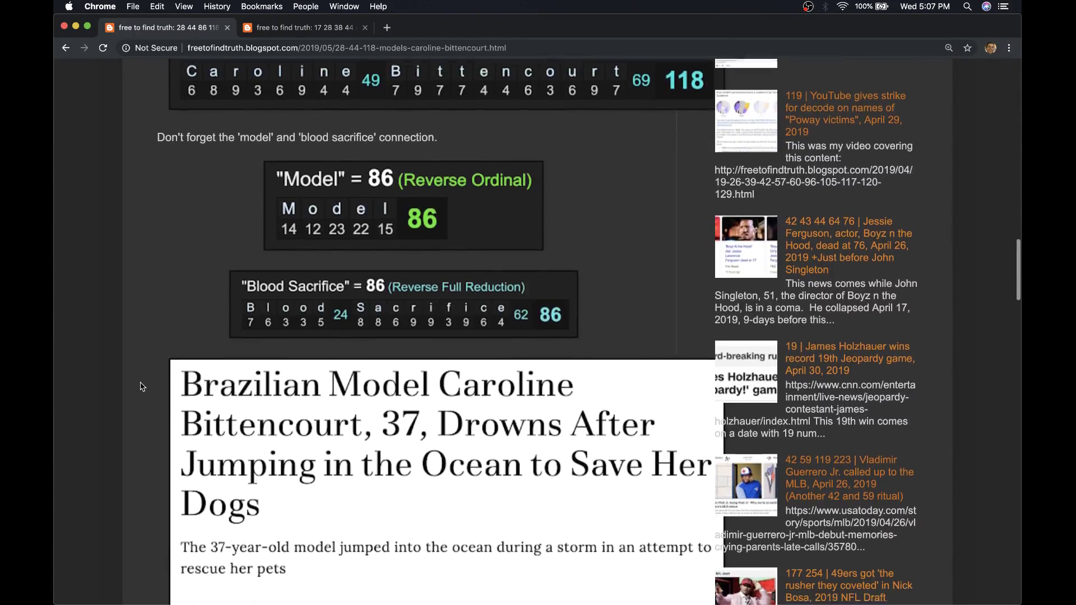
pyautogui.scroll(-3, 142, 386)
pyautogui.scroll(-2, 142, 385)
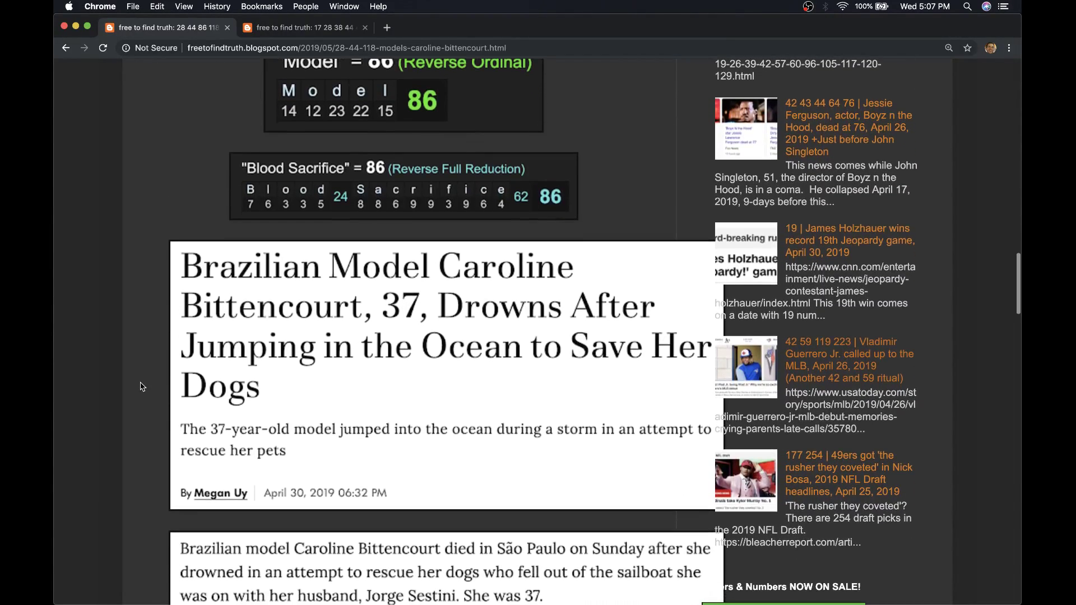
pyautogui.scroll(-2, 141, 386)
pyautogui.scroll(-2, 141, 386)
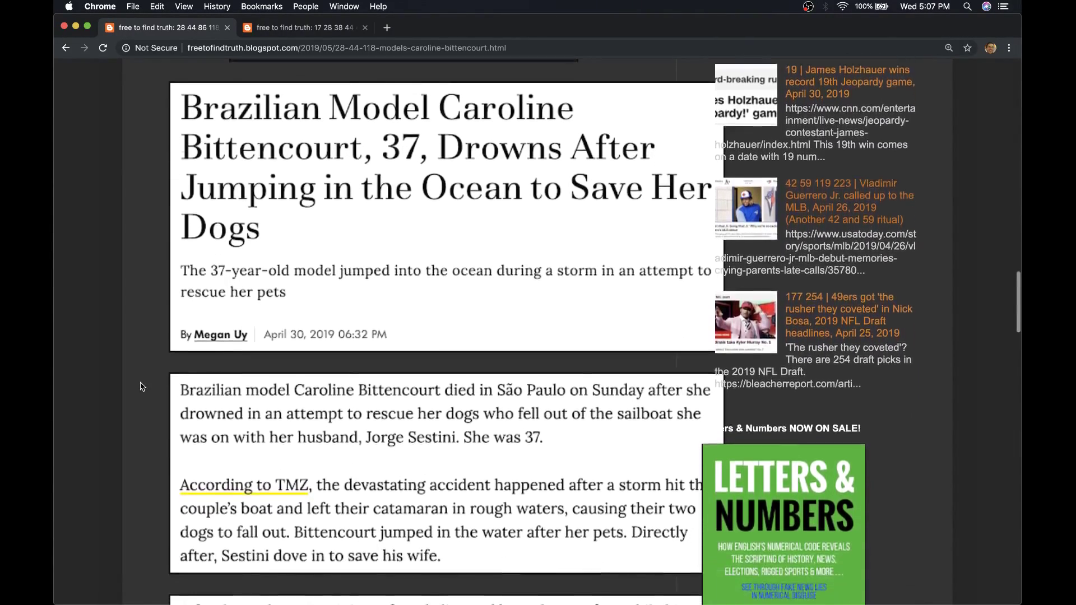
pyautogui.scroll(-2, 142, 386)
pyautogui.scroll(-2, 141, 386)
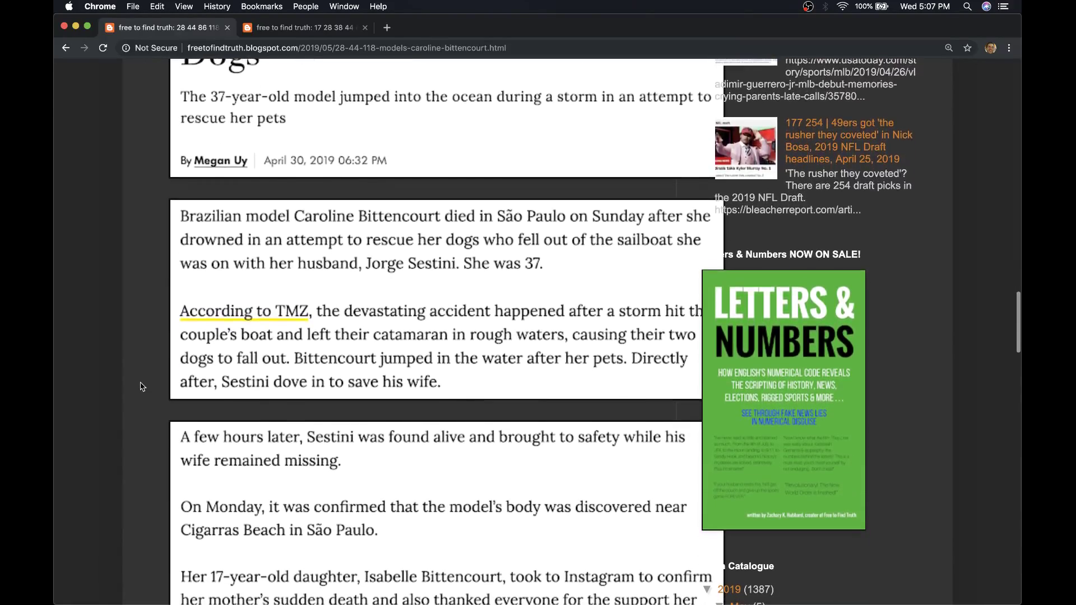
pyautogui.scroll(-2, 141, 385)
pyautogui.scroll(-2, 142, 385)
pyautogui.scroll(-1, 141, 385)
pyautogui.scroll(-2, 142, 386)
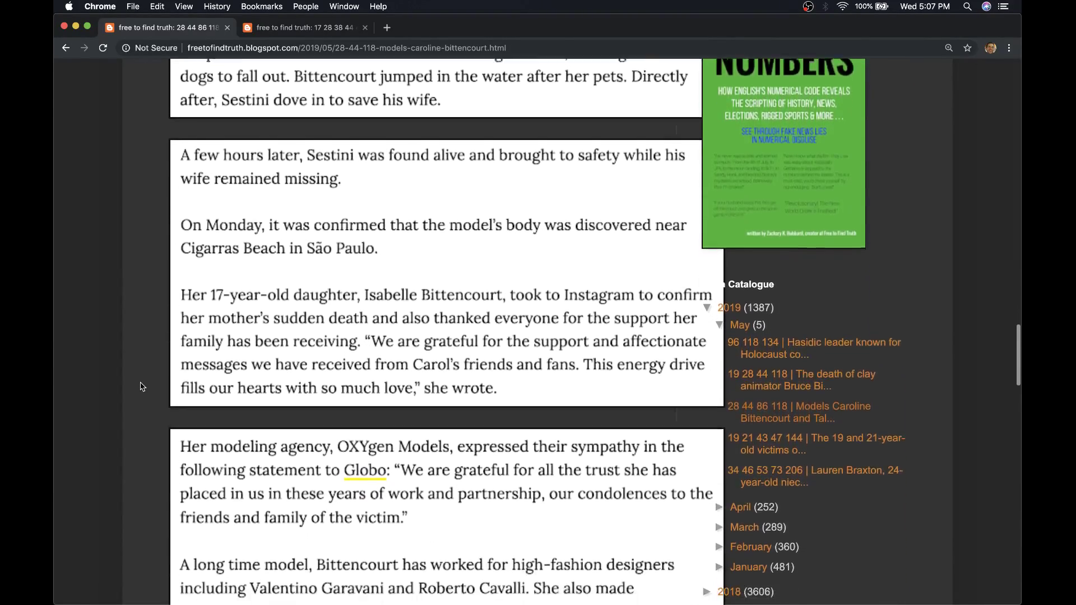
pyautogui.scroll(-2, 142, 386)
pyautogui.scroll(-1, 141, 386)
pyautogui.scroll(-2, 141, 386)
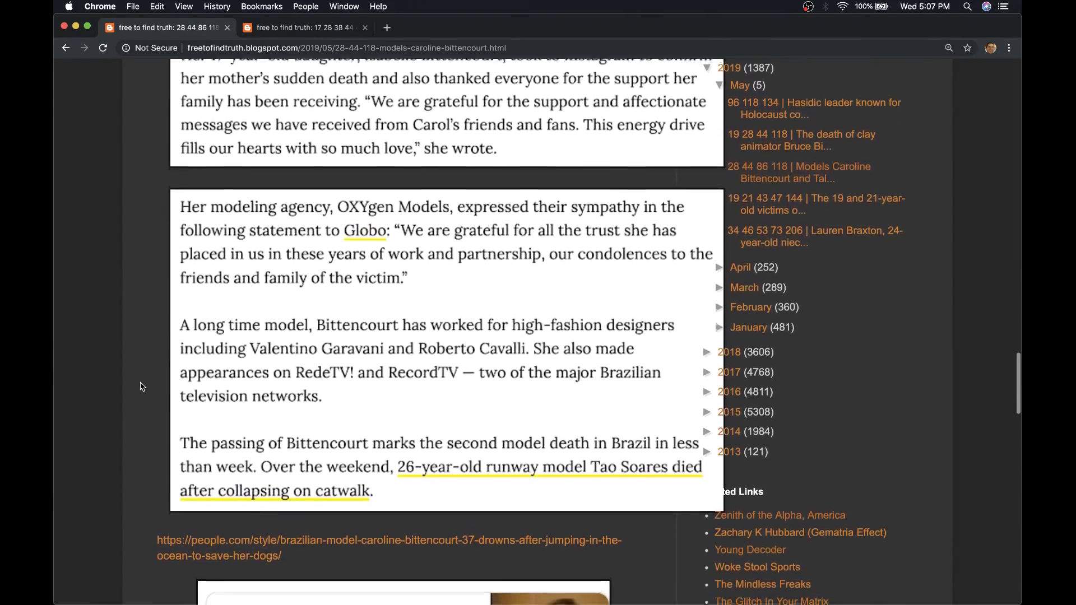
pyautogui.scroll(-1, 142, 386)
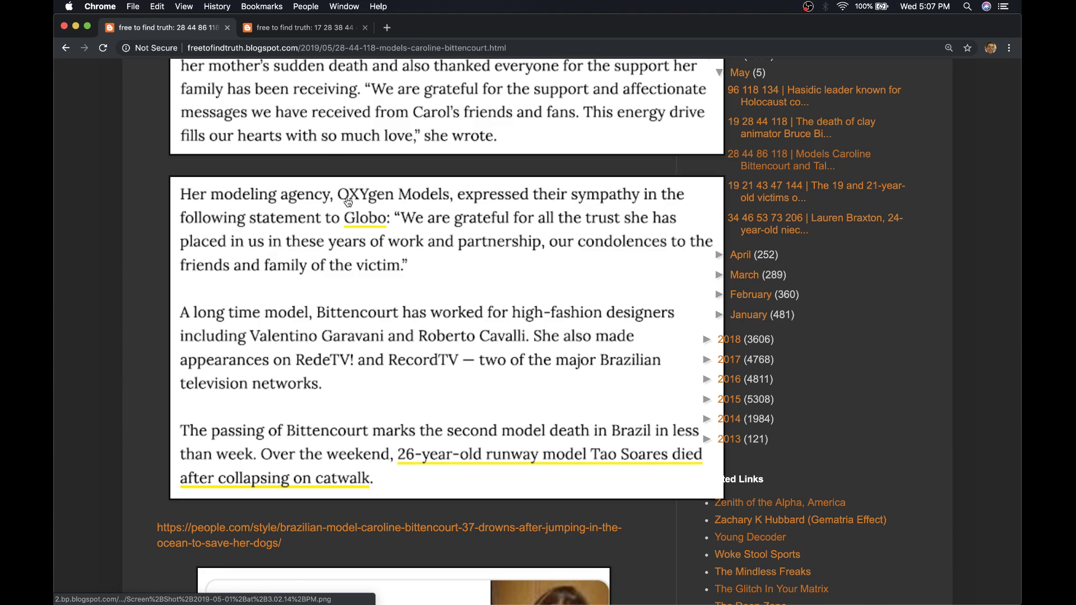
pyautogui.scroll(-2, 321, 329)
pyautogui.scroll(-3, 320, 330)
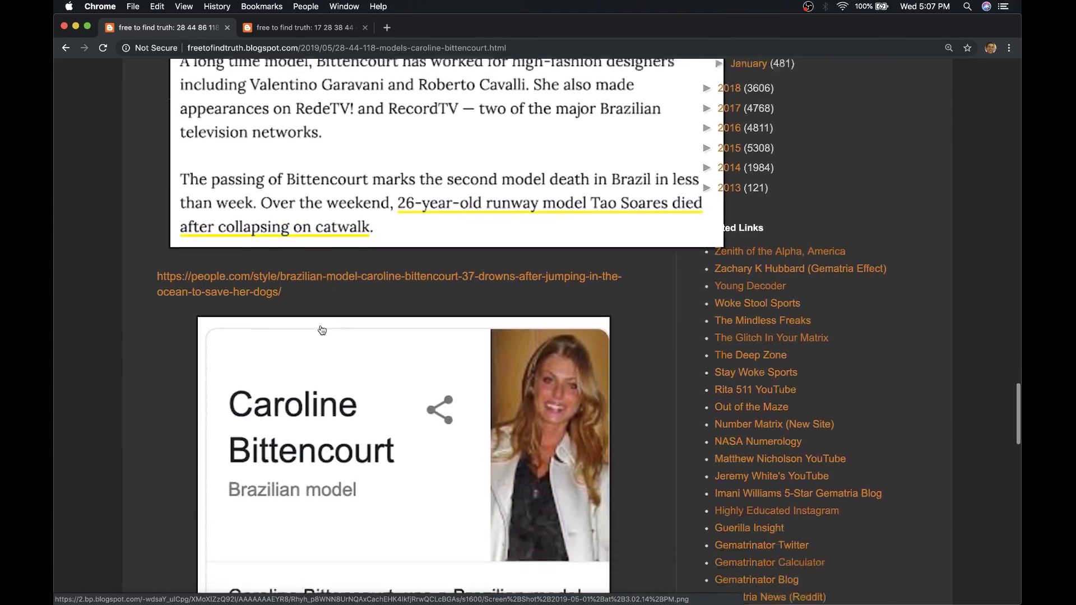
pyautogui.scroll(-3, 320, 329)
pyautogui.scroll(-1, 320, 329)
pyautogui.scroll(-2, 320, 330)
pyautogui.scroll(-2, 320, 330)
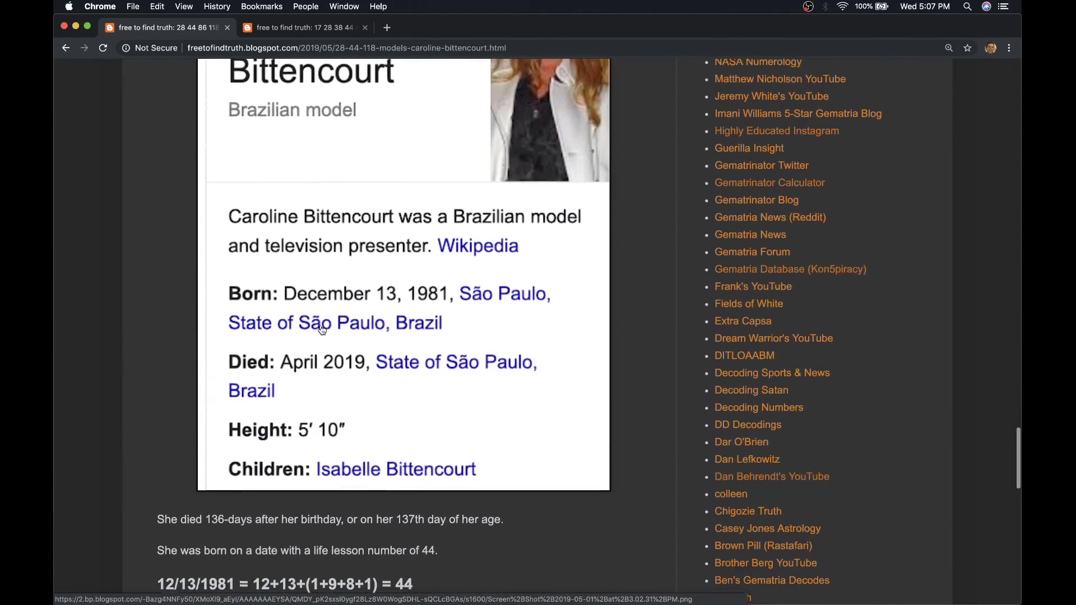
pyautogui.scroll(-2, 320, 330)
pyautogui.scroll(-1, 321, 330)
pyautogui.scroll(-1, 321, 329)
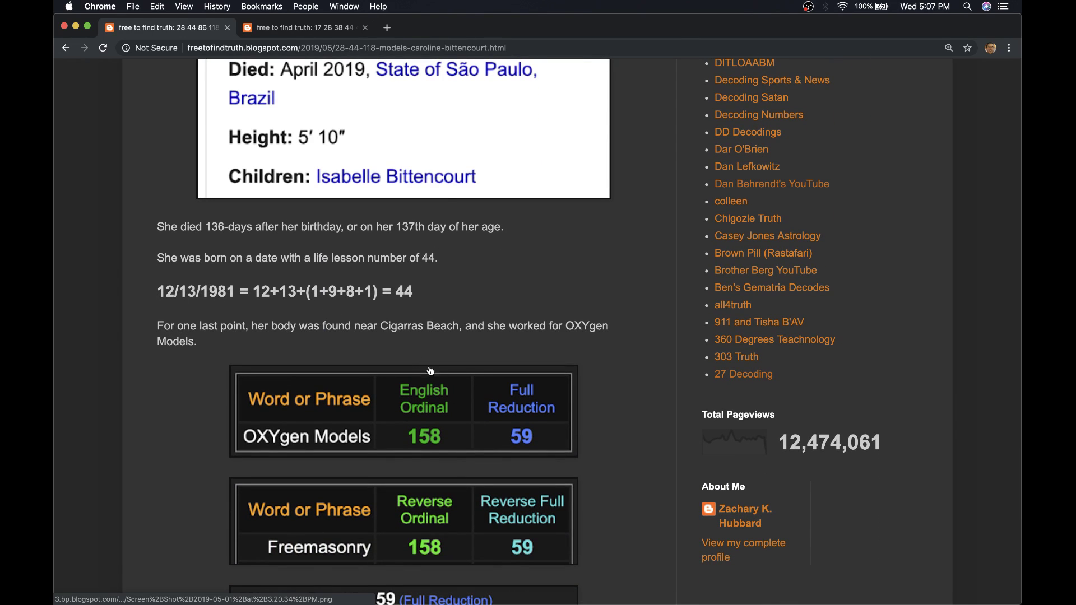
pyautogui.scroll(-1, 518, 397)
pyautogui.scroll(-2, 505, 404)
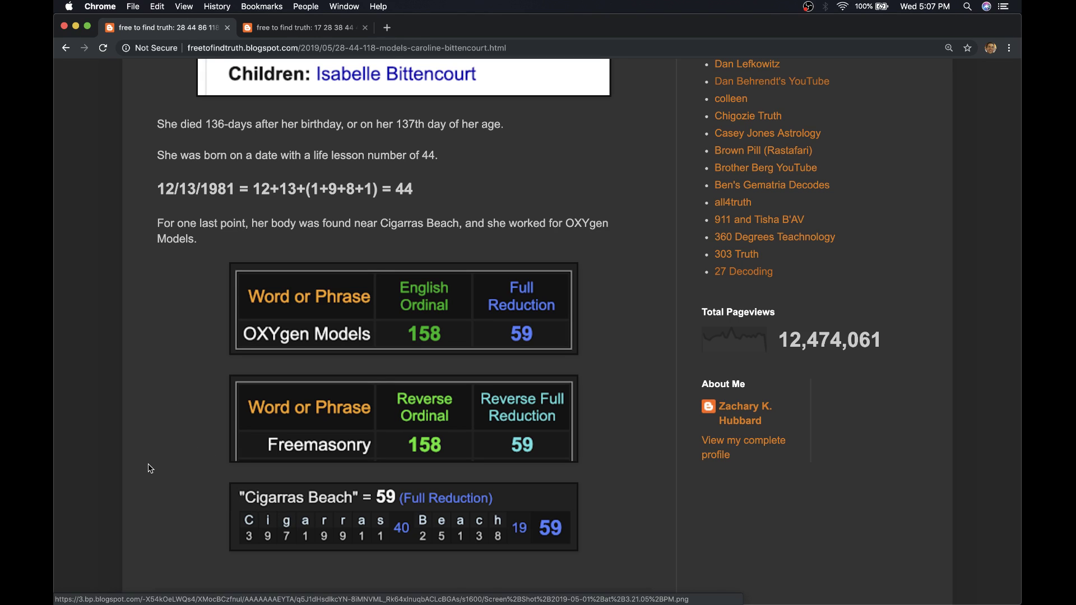
pyautogui.scroll(1, 149, 467)
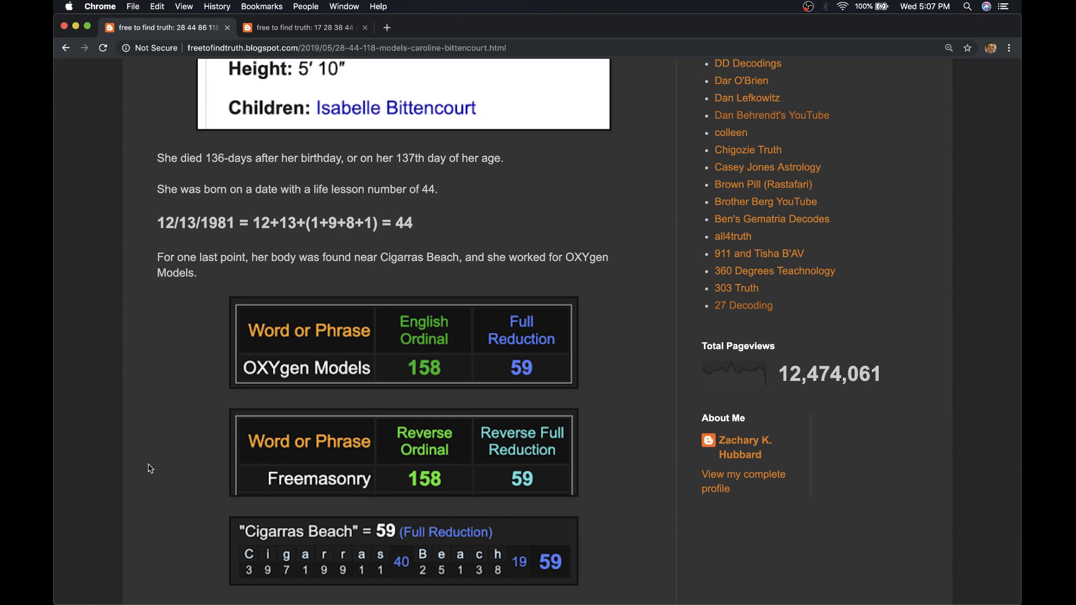
# Step: Open the Tales Soares post, dismiss its enlarged image, and glance back at the Caroline Bittencourt tab
pyautogui.click(297, 28)
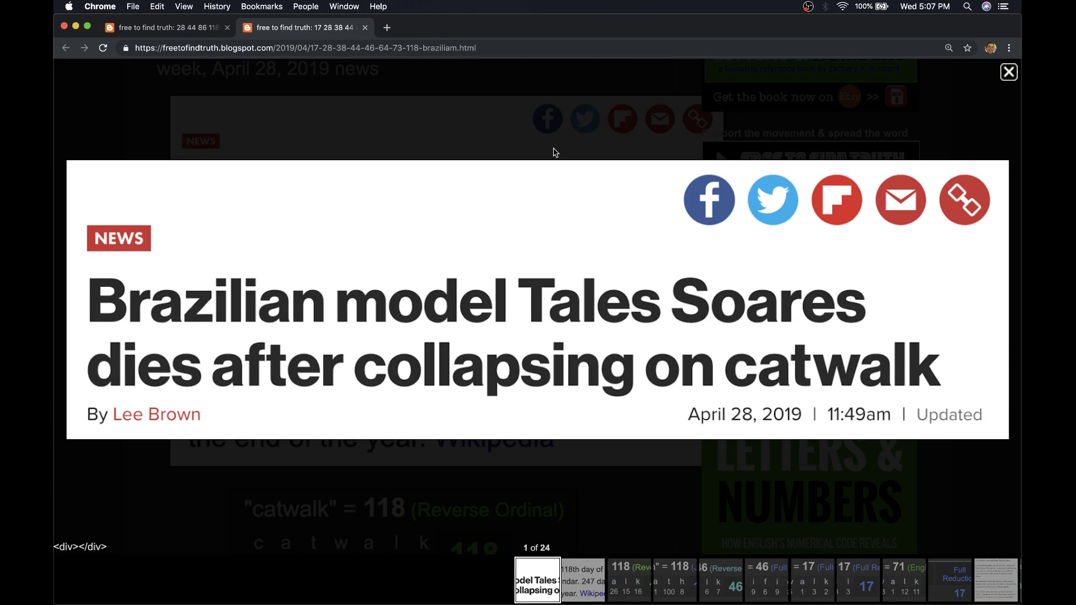
pyautogui.click(1008, 73)
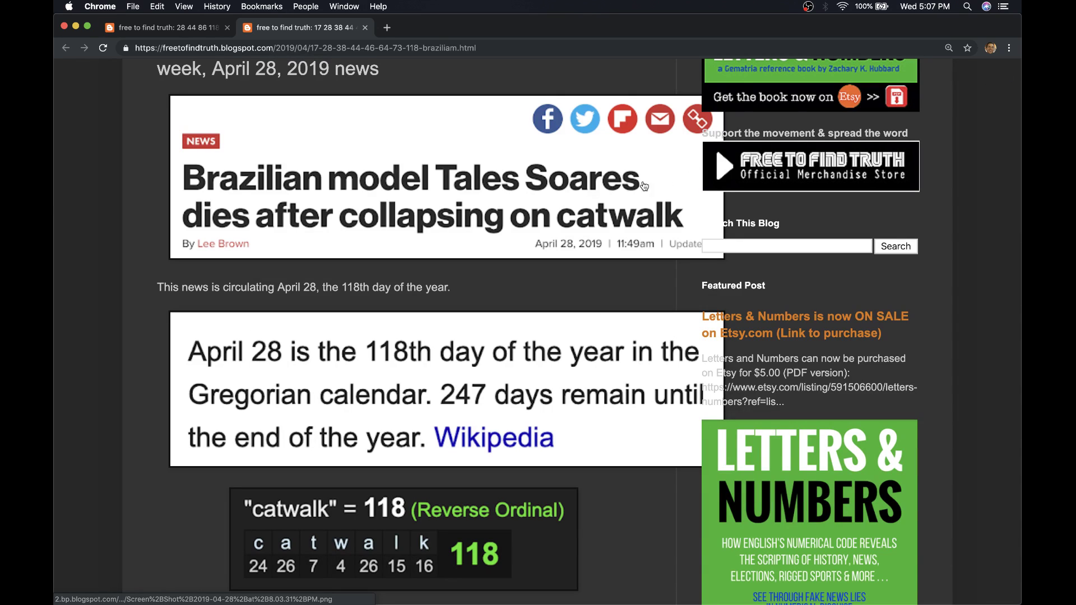
pyautogui.scroll(-5, 618, 202)
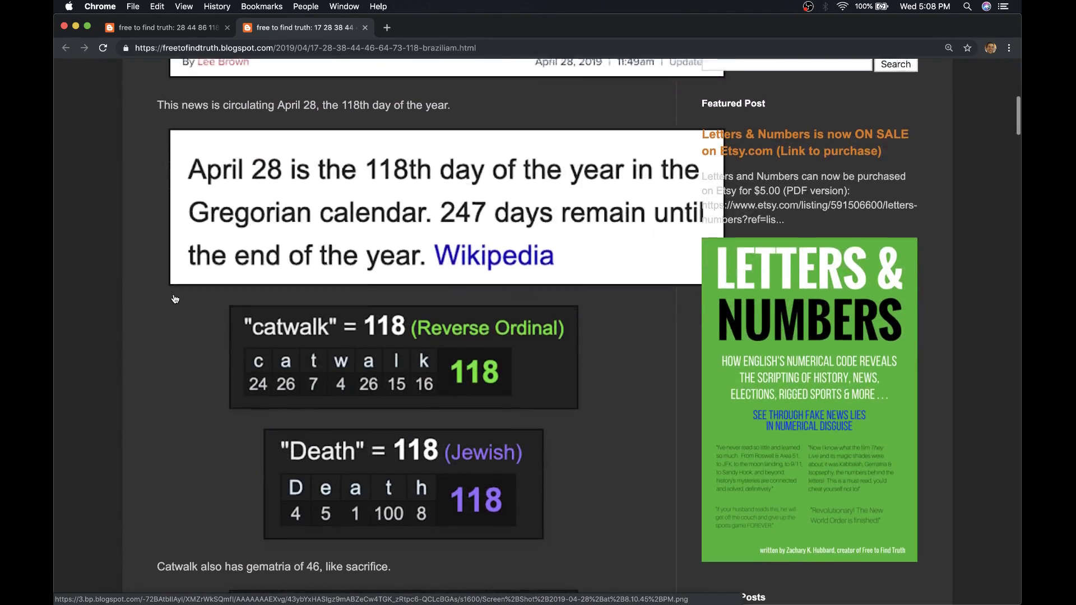
pyautogui.scroll(-3, 175, 298)
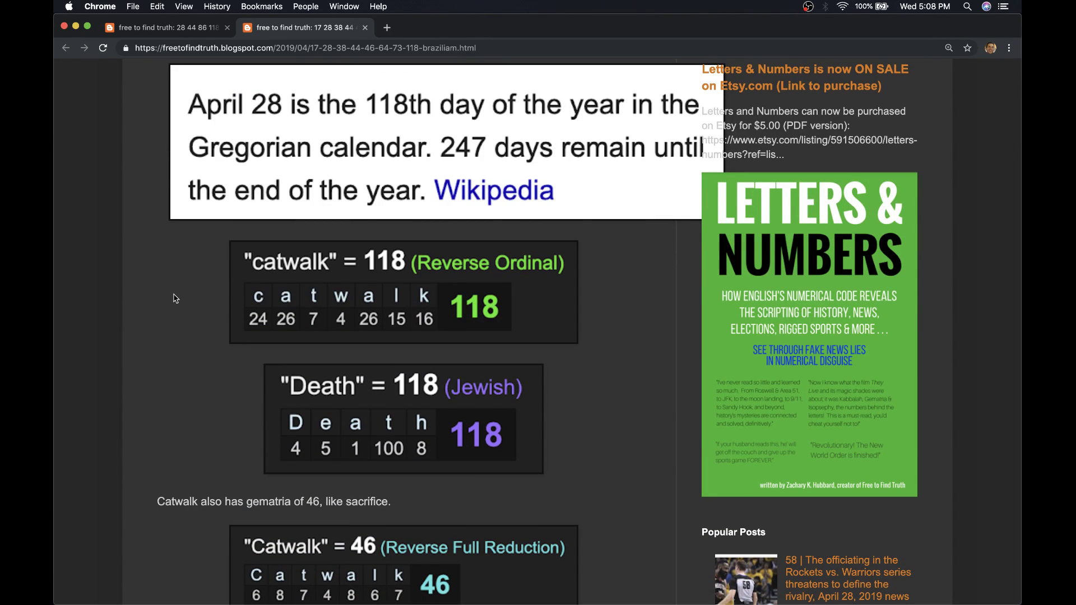
pyautogui.scroll(-2, 175, 298)
pyautogui.scroll(-2, 173, 298)
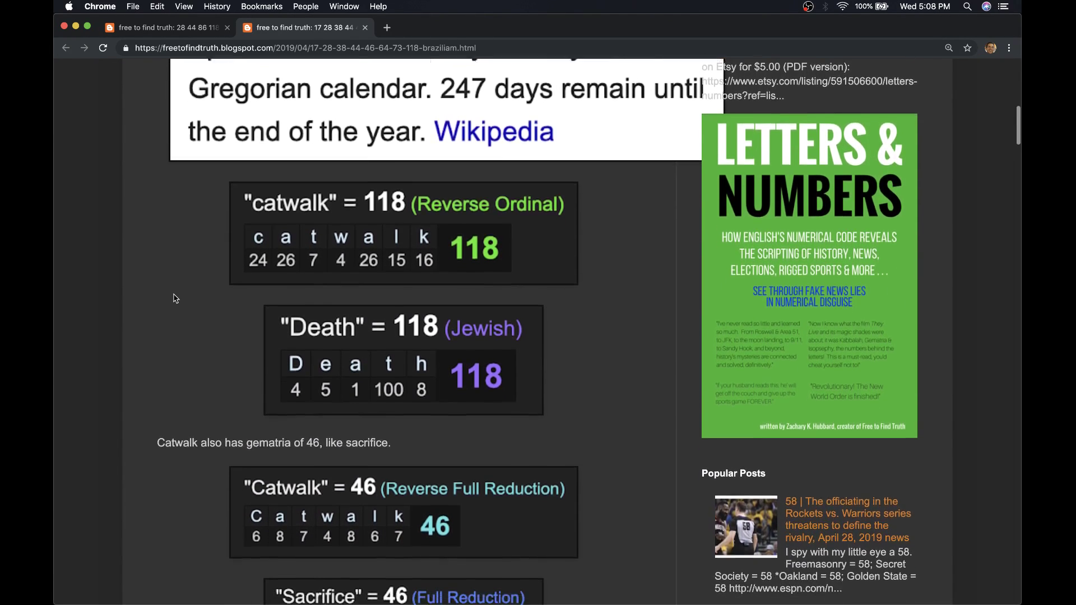
pyautogui.scroll(-2, 174, 298)
pyautogui.scroll(-1, 174, 298)
pyautogui.scroll(-1, 174, 298)
pyautogui.scroll(-1, 174, 298)
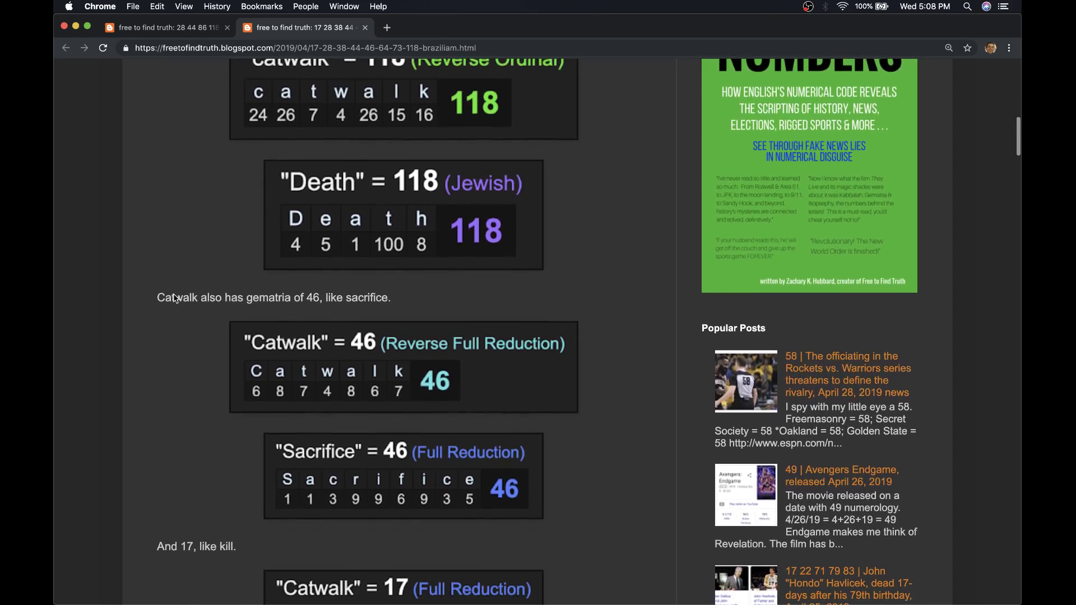
pyautogui.scroll(-1, 174, 297)
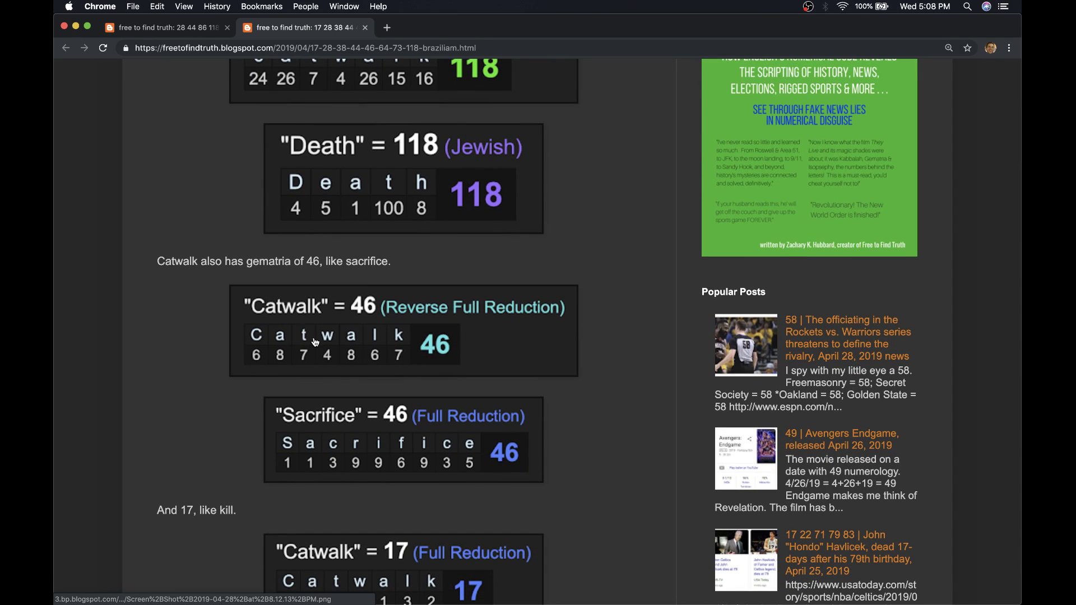
pyautogui.scroll(-2, 284, 402)
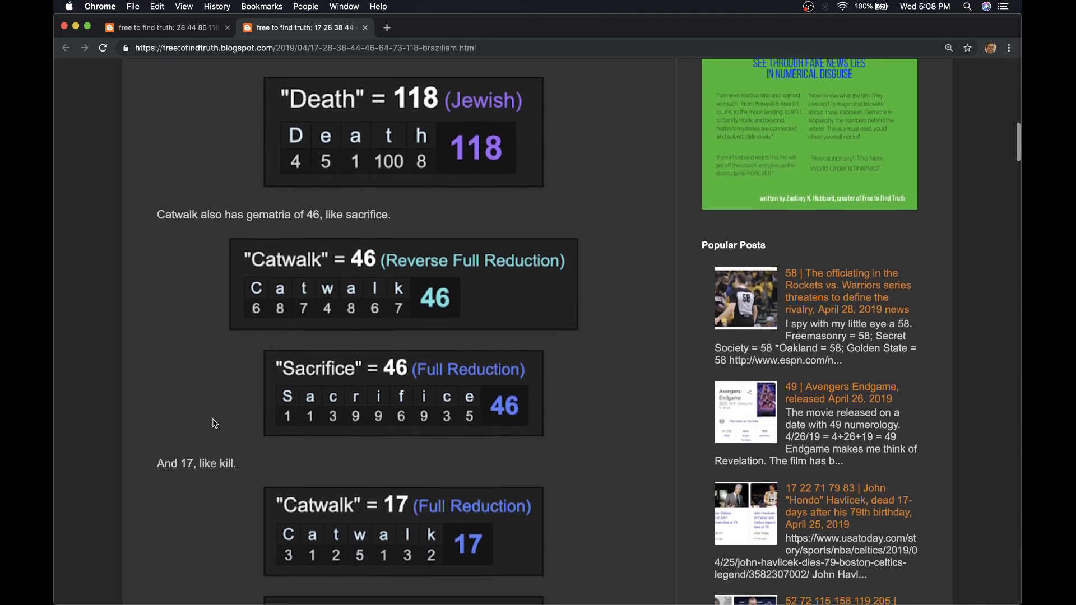
pyautogui.scroll(-2, 269, 371)
pyautogui.scroll(-1, 258, 342)
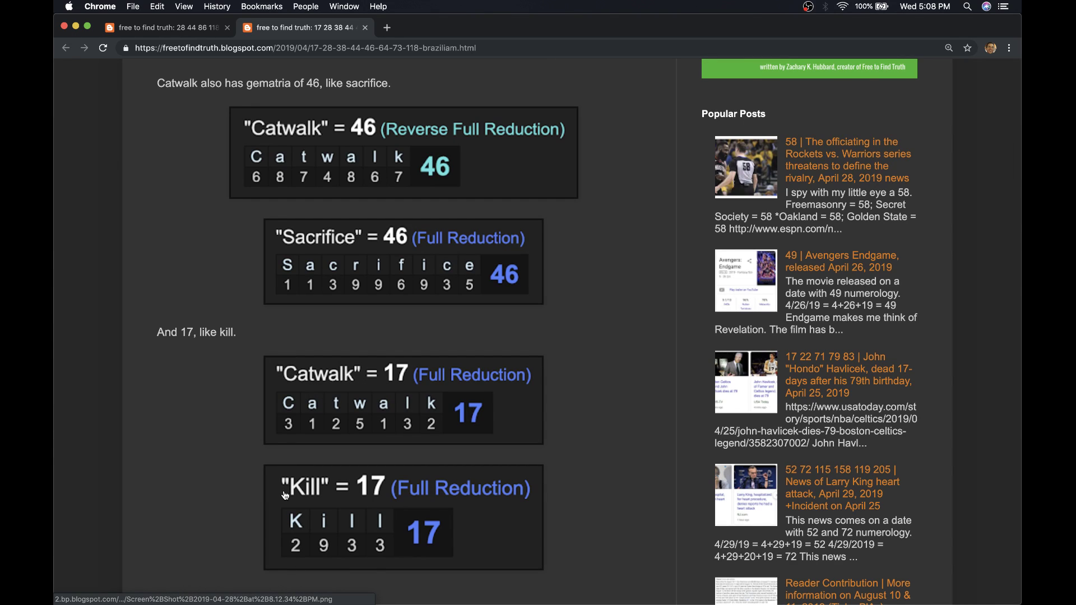
pyautogui.click(174, 28)
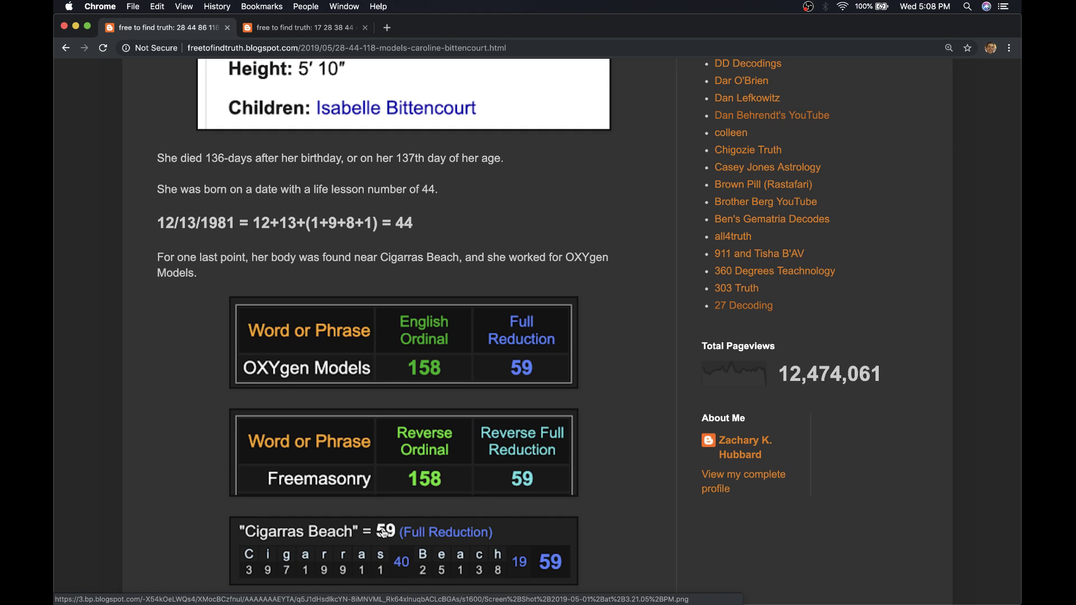
# Step: Return to the Tales Soares post and highlight the 4/28/2019 = 71 date line
pyautogui.click(342, 32)
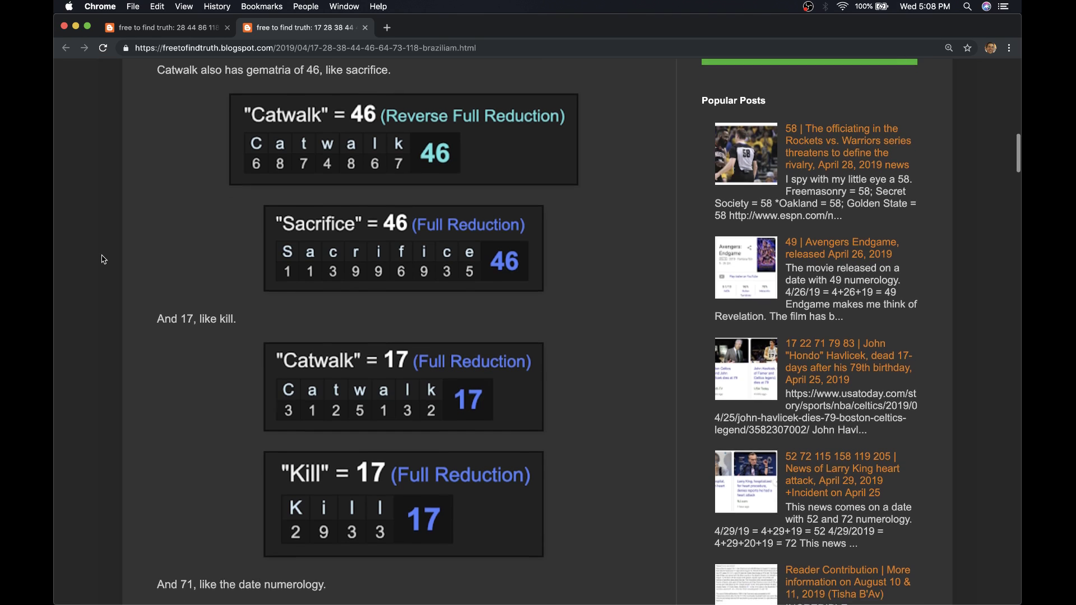
pyautogui.scroll(-3, 102, 260)
pyautogui.scroll(-5, 102, 260)
pyautogui.scroll(-3, 102, 259)
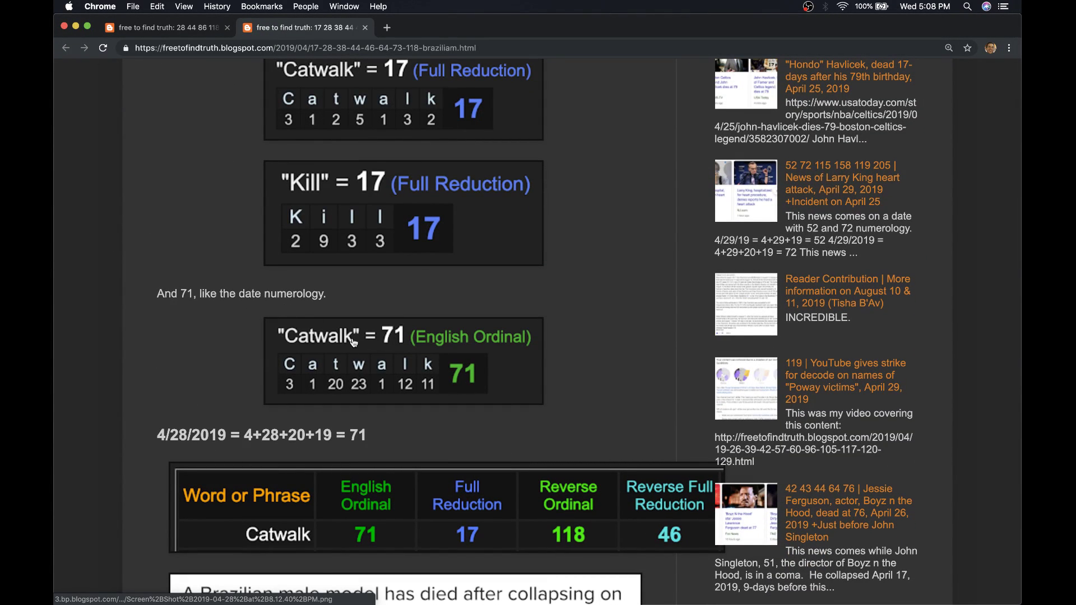
pyautogui.moveTo(155, 435); pyautogui.dragTo(345, 434)
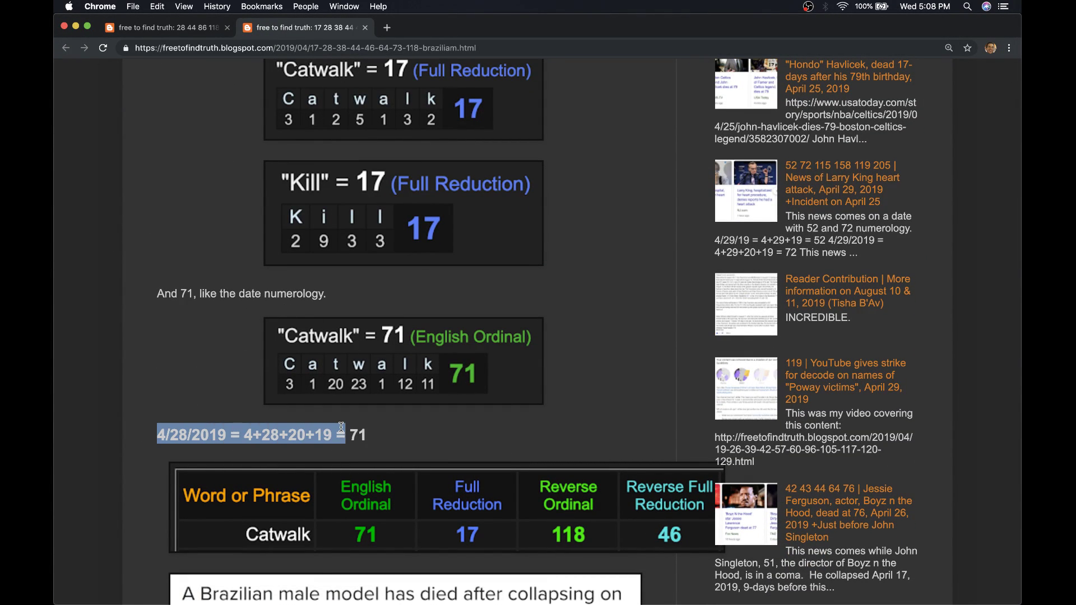
pyautogui.click(371, 426)
pyautogui.scroll(-3, 372, 426)
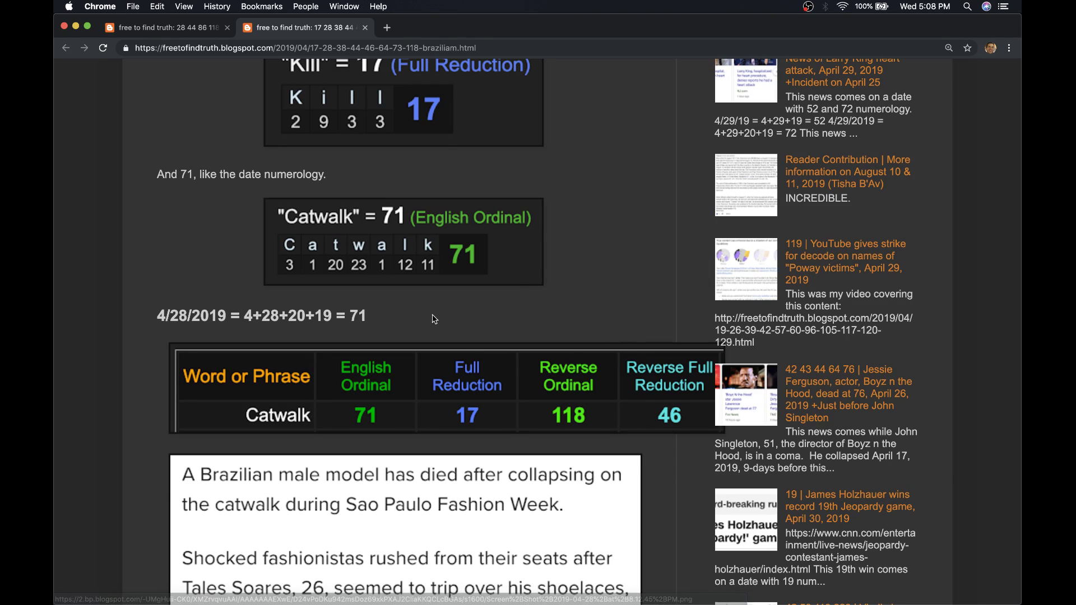
pyautogui.scroll(-1, 116, 328)
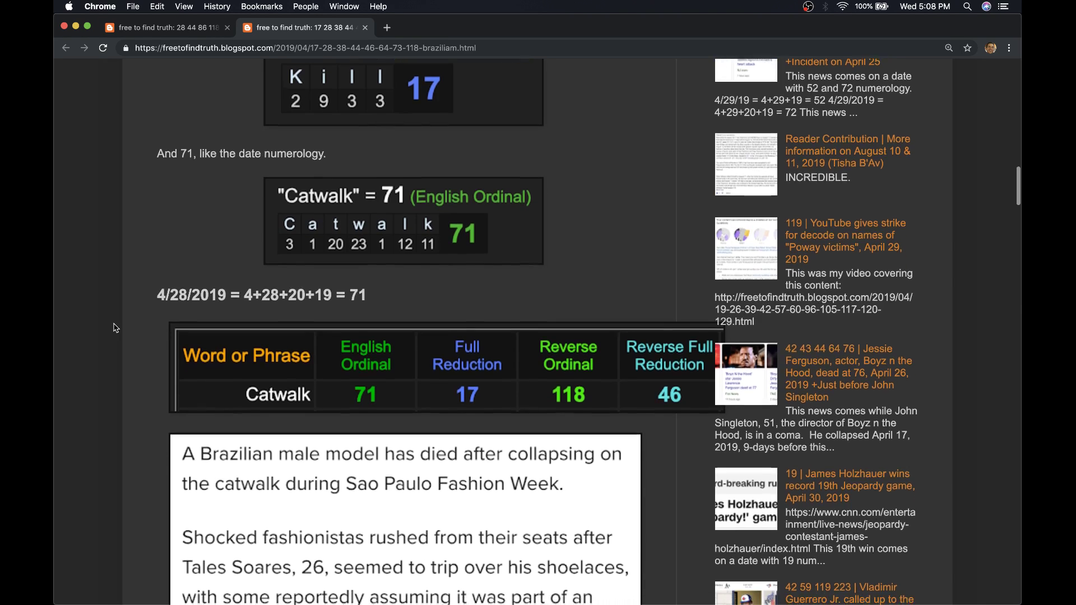
pyautogui.scroll(-3, 115, 328)
pyautogui.scroll(-2, 115, 328)
pyautogui.scroll(-2, 115, 328)
pyautogui.scroll(-2, 115, 327)
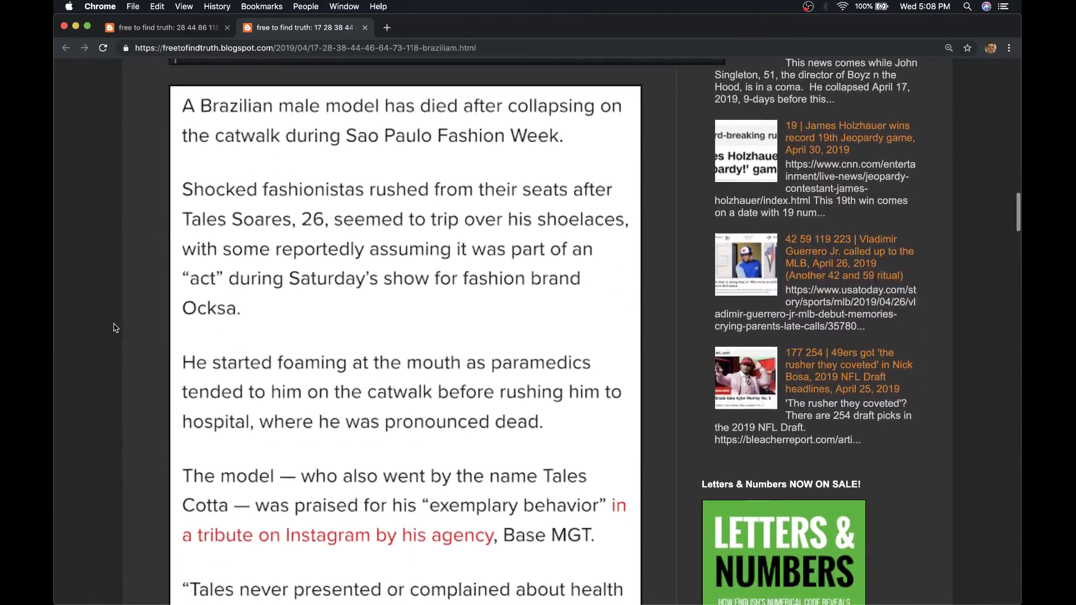
pyautogui.scroll(-2, 116, 328)
pyautogui.scroll(-3, 116, 328)
pyautogui.scroll(-3, 114, 329)
pyautogui.scroll(-2, 115, 328)
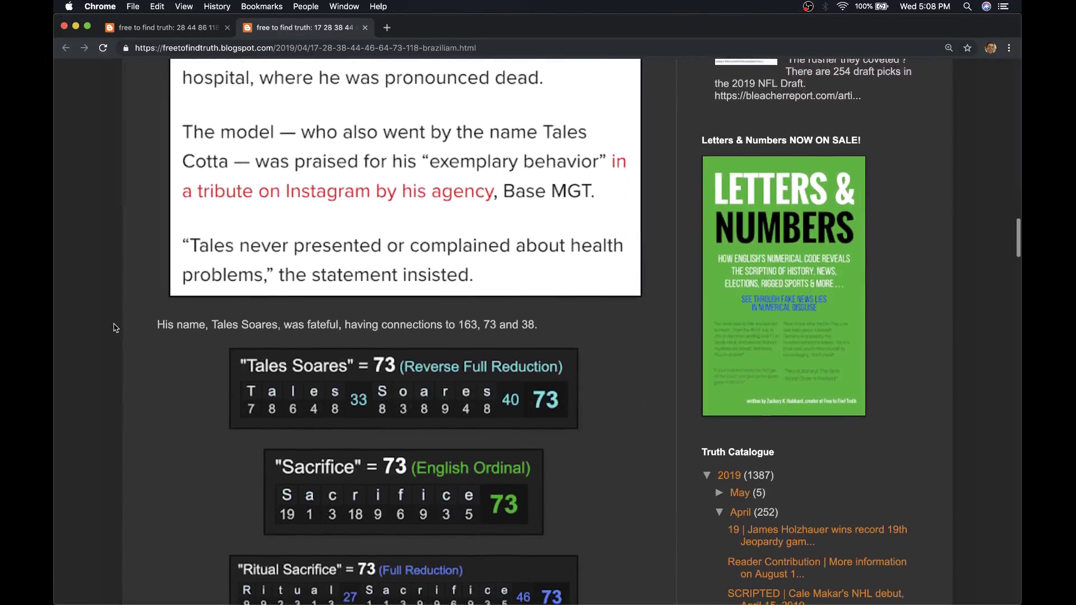
pyautogui.scroll(-3, 115, 328)
pyautogui.scroll(-2, 115, 328)
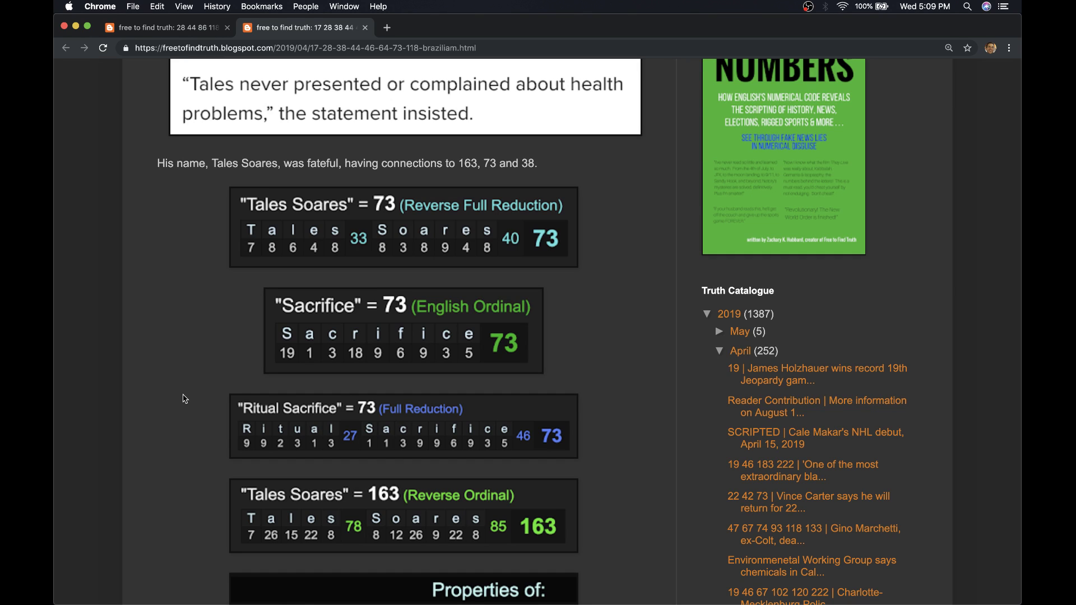
pyautogui.scroll(-3, 184, 399)
pyautogui.scroll(-3, 184, 399)
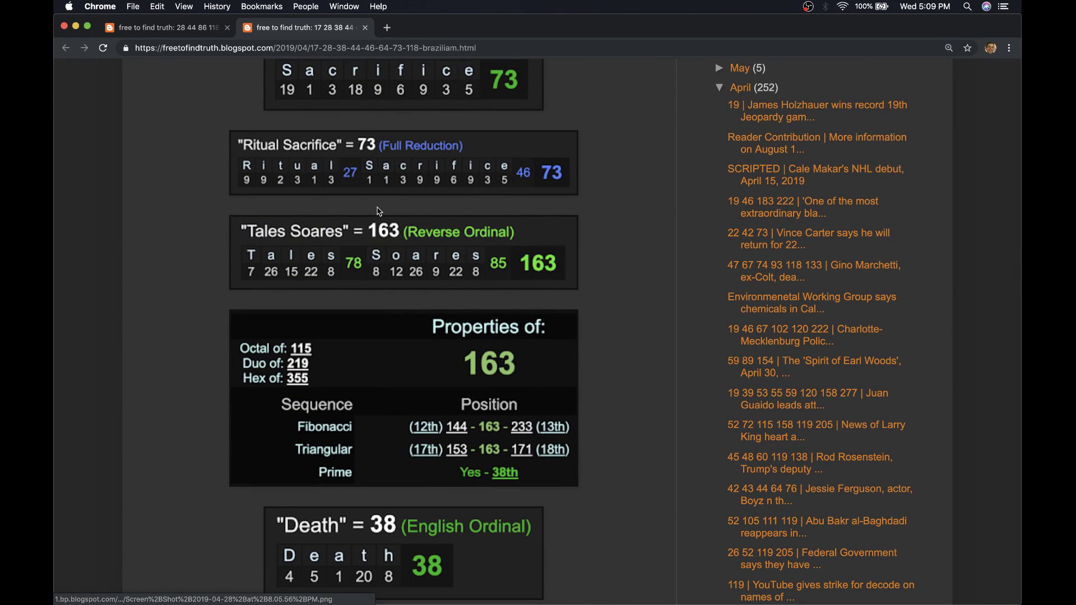
pyautogui.scroll(-3, 378, 211)
pyautogui.scroll(-2, 444, 281)
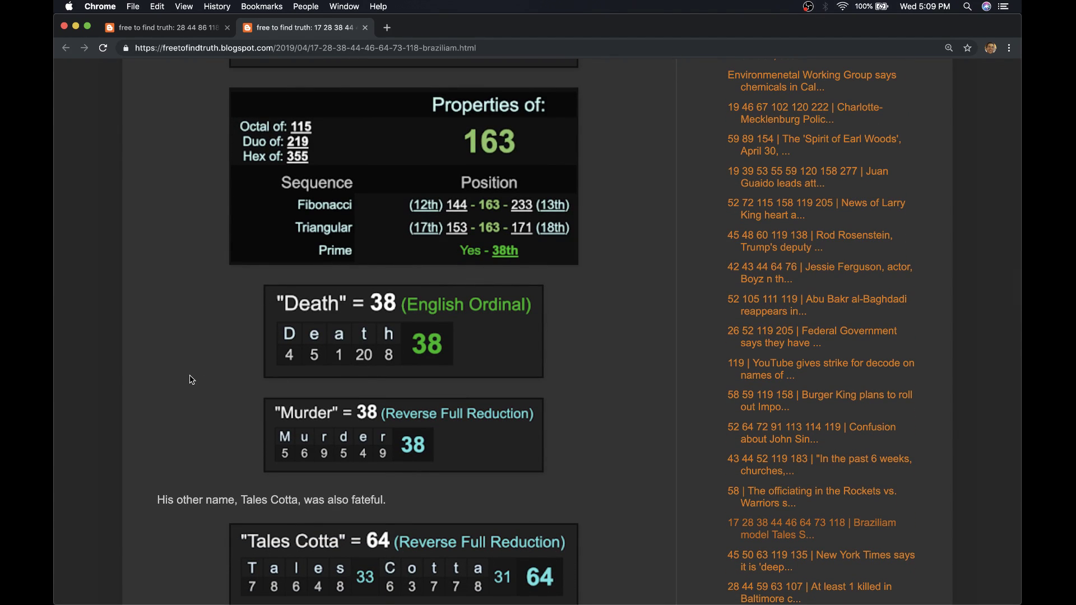
pyautogui.scroll(-3, 191, 379)
pyautogui.scroll(-2, 191, 379)
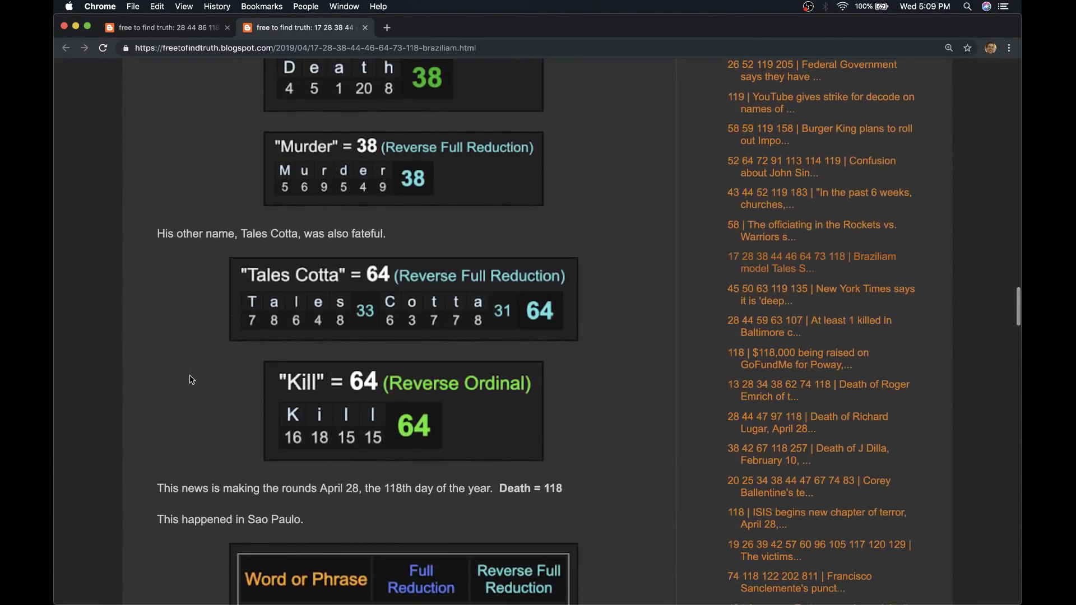
pyautogui.scroll(-2, 191, 380)
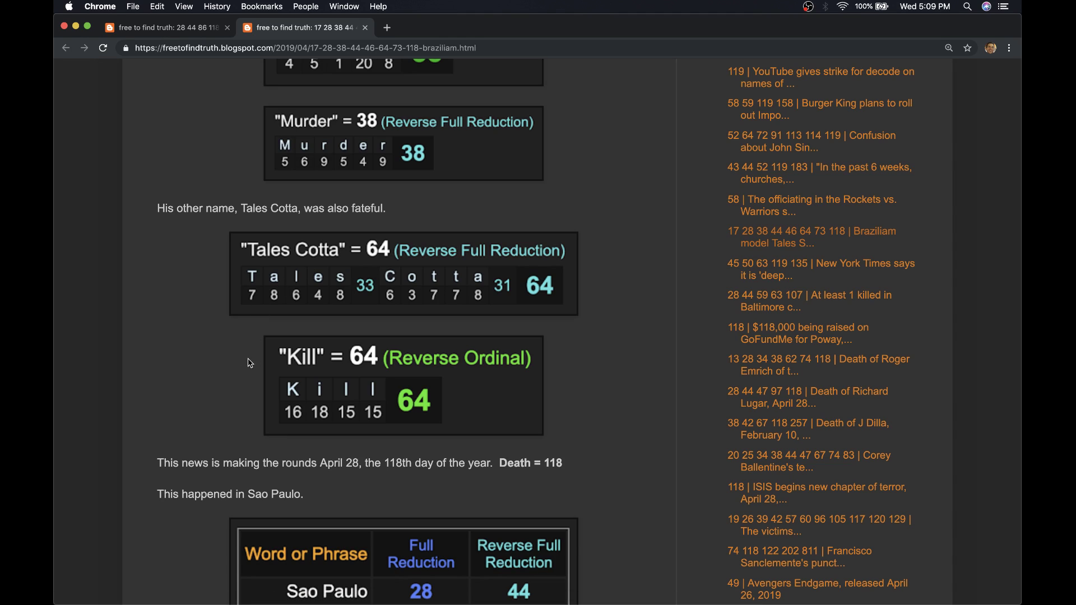
pyautogui.scroll(-3, 178, 349)
pyautogui.scroll(-2, 178, 349)
pyautogui.scroll(-1, 178, 349)
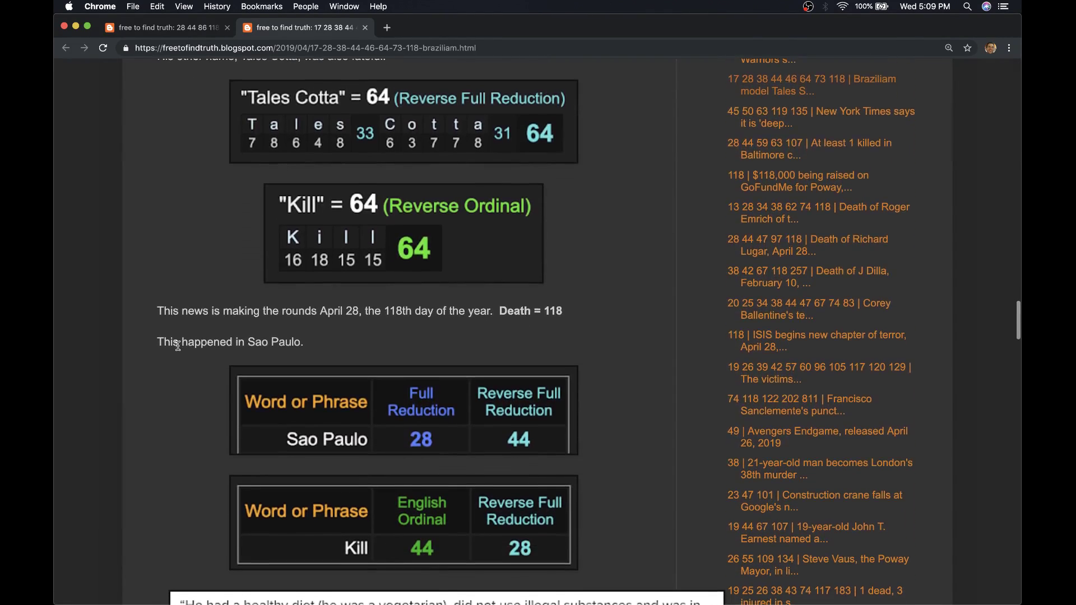
pyautogui.scroll(-2, 178, 348)
pyautogui.scroll(-2, 178, 346)
pyautogui.scroll(-2, 178, 346)
pyautogui.scroll(-2, 178, 346)
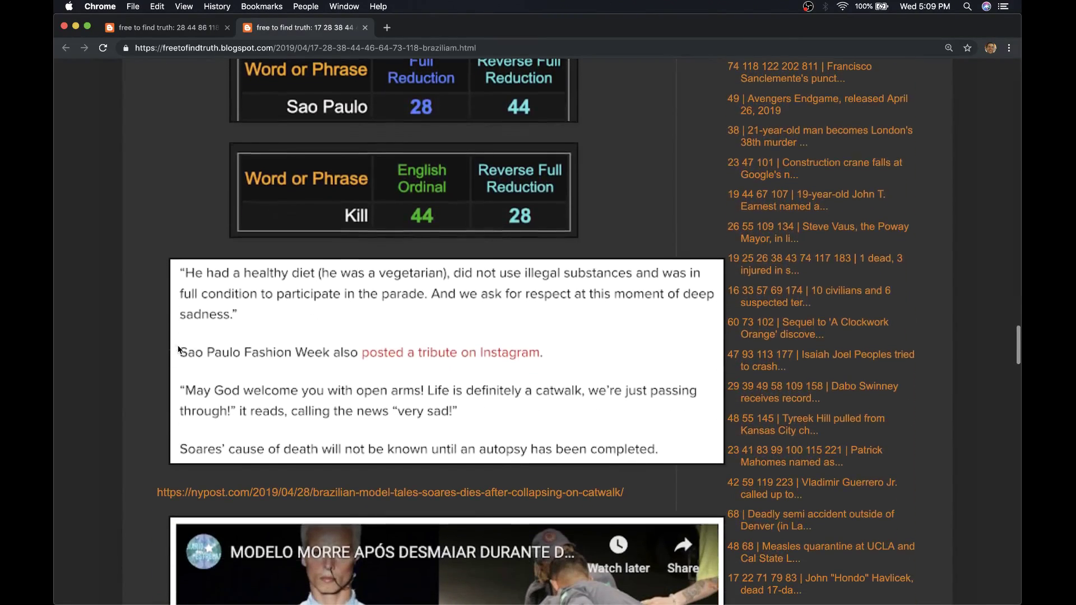
pyautogui.scroll(-2, 179, 348)
pyautogui.scroll(-2, 178, 349)
pyautogui.scroll(-1, 178, 348)
pyautogui.scroll(-1, 178, 349)
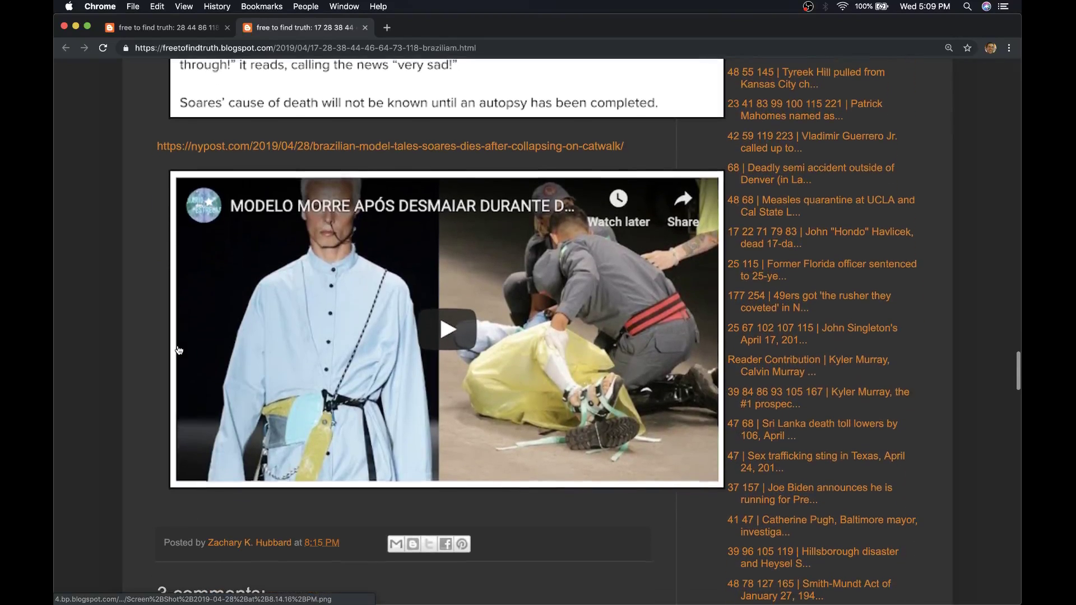
pyautogui.scroll(-1, 178, 349)
pyautogui.scroll(1, 178, 349)
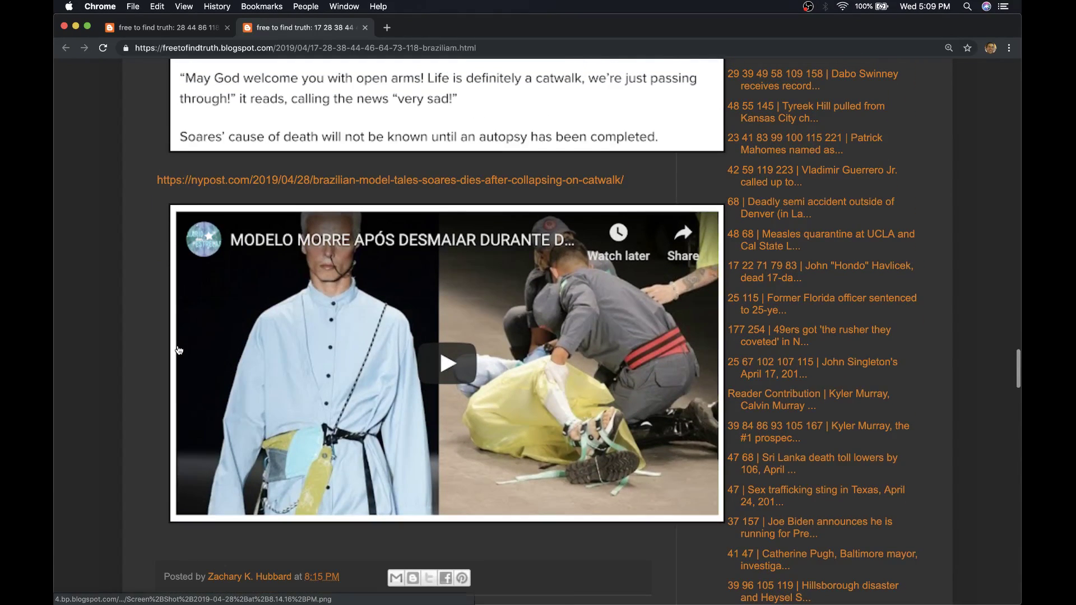
# Step: Go back to the Caroline Bittencourt post's title and bring OBS to the front
pyautogui.click(196, 28)
pyautogui.scroll(2, 133, 121)
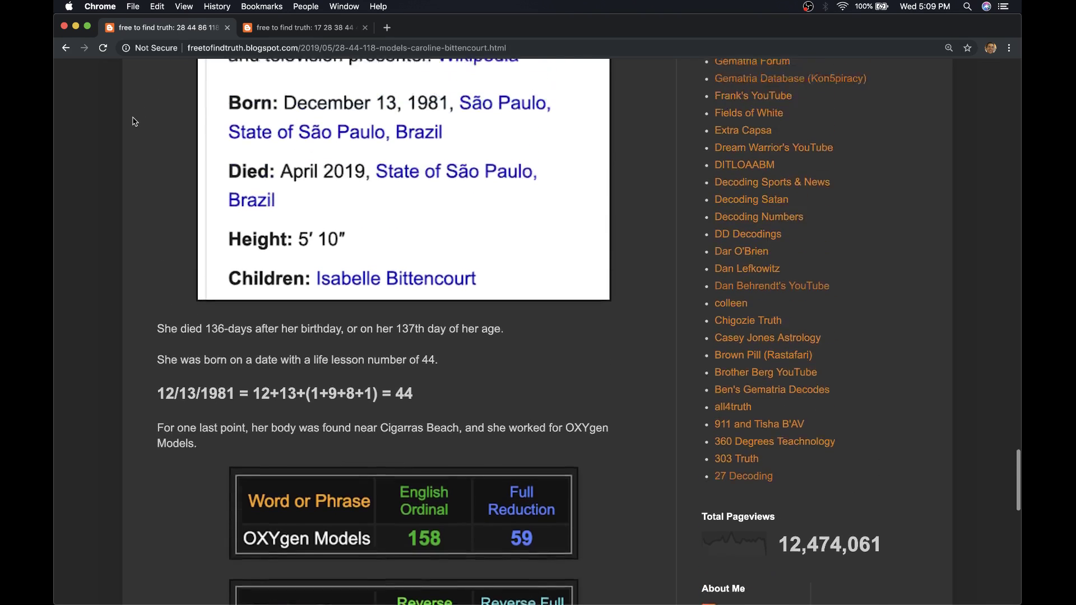
pyautogui.scroll(2, 133, 121)
pyautogui.scroll(2, 133, 121)
pyautogui.scroll(1, 133, 121)
pyautogui.scroll(3, 133, 122)
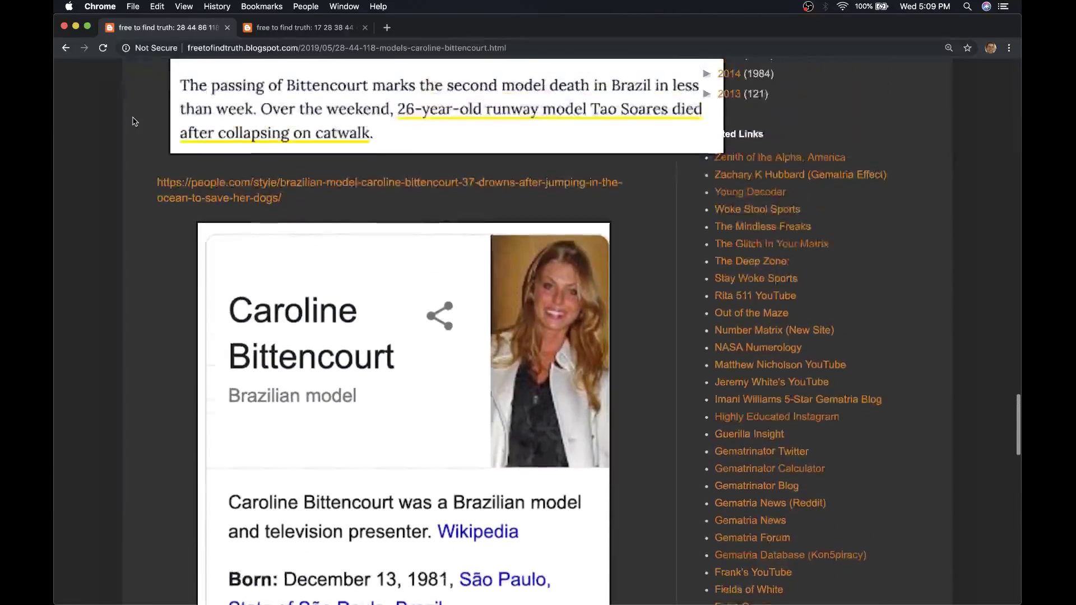
pyautogui.scroll(2, 133, 121)
pyautogui.scroll(1, 133, 121)
pyautogui.scroll(2, 133, 121)
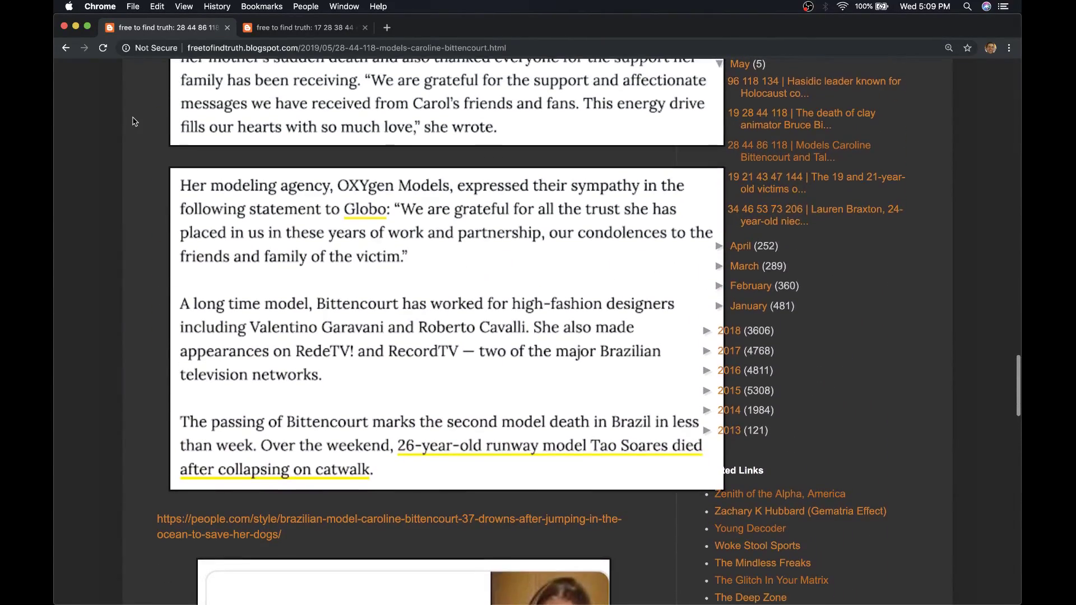
pyautogui.scroll(1, 132, 122)
pyautogui.scroll(2, 133, 121)
pyautogui.scroll(1, 133, 121)
pyautogui.scroll(2, 132, 121)
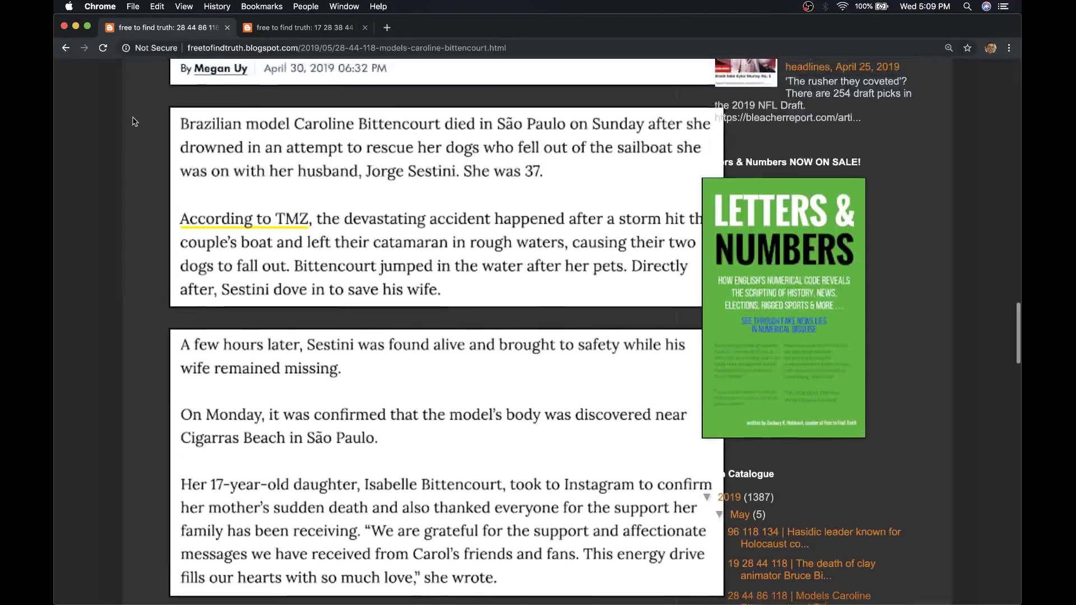
pyautogui.scroll(1, 132, 122)
pyautogui.scroll(1, 134, 122)
pyautogui.scroll(1, 133, 121)
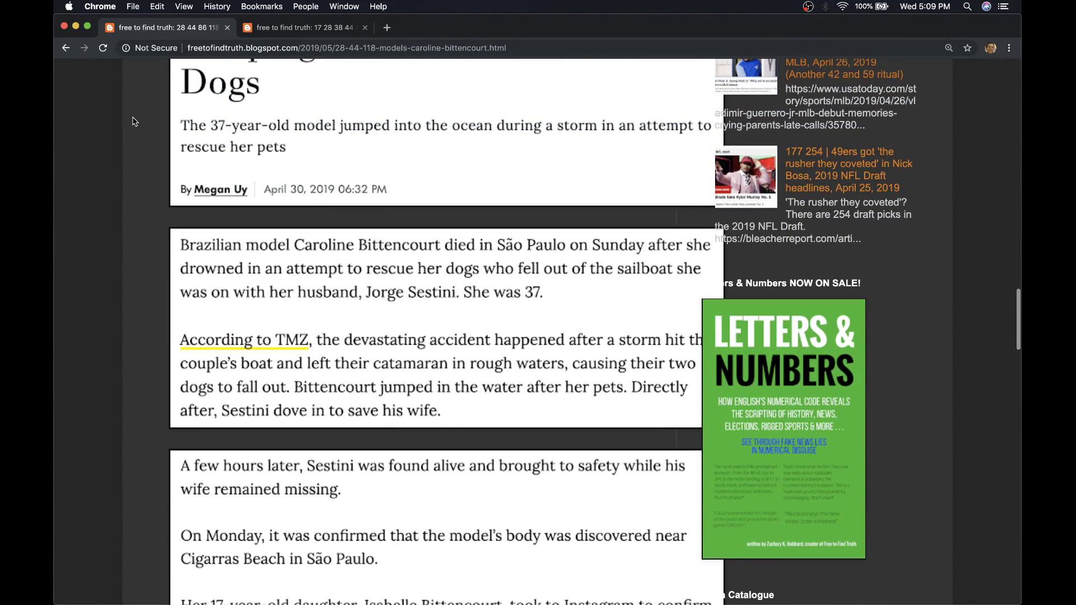
pyautogui.scroll(1, 132, 121)
pyautogui.scroll(1, 133, 121)
pyautogui.scroll(2, 133, 122)
pyautogui.scroll(1, 134, 122)
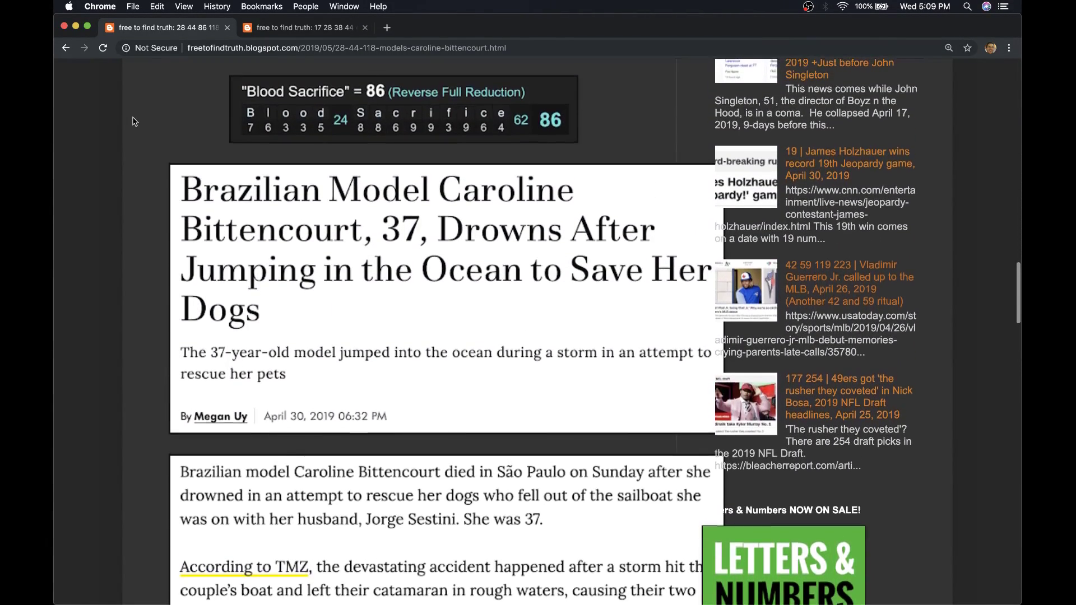
pyautogui.scroll(1, 133, 121)
pyautogui.scroll(1, 133, 121)
pyautogui.scroll(1, 132, 121)
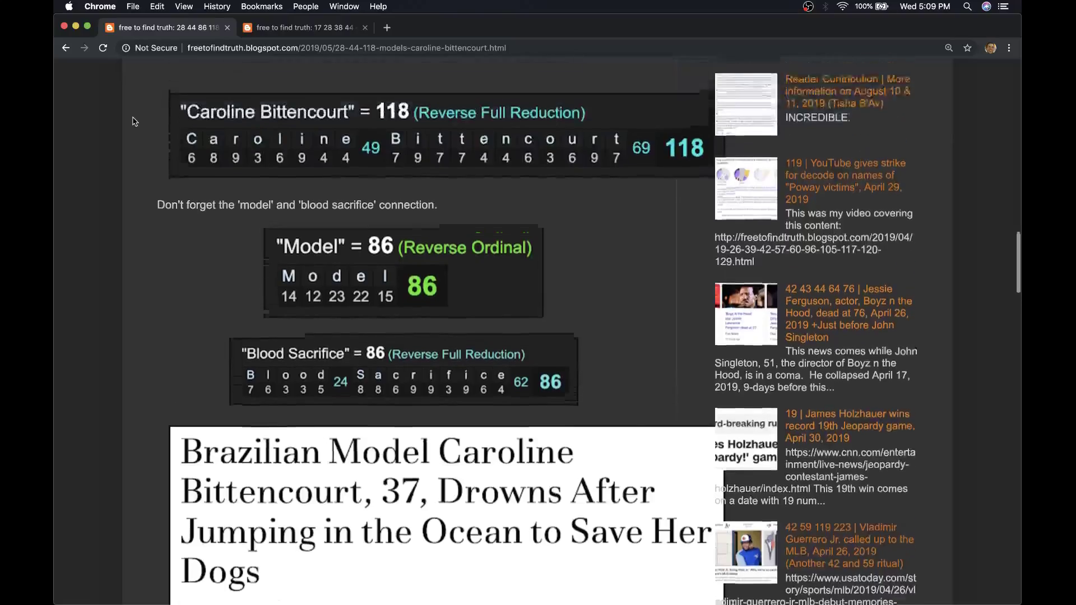
pyautogui.scroll(1, 133, 121)
pyautogui.scroll(1, 133, 122)
pyautogui.scroll(1, 134, 121)
pyautogui.scroll(1, 133, 121)
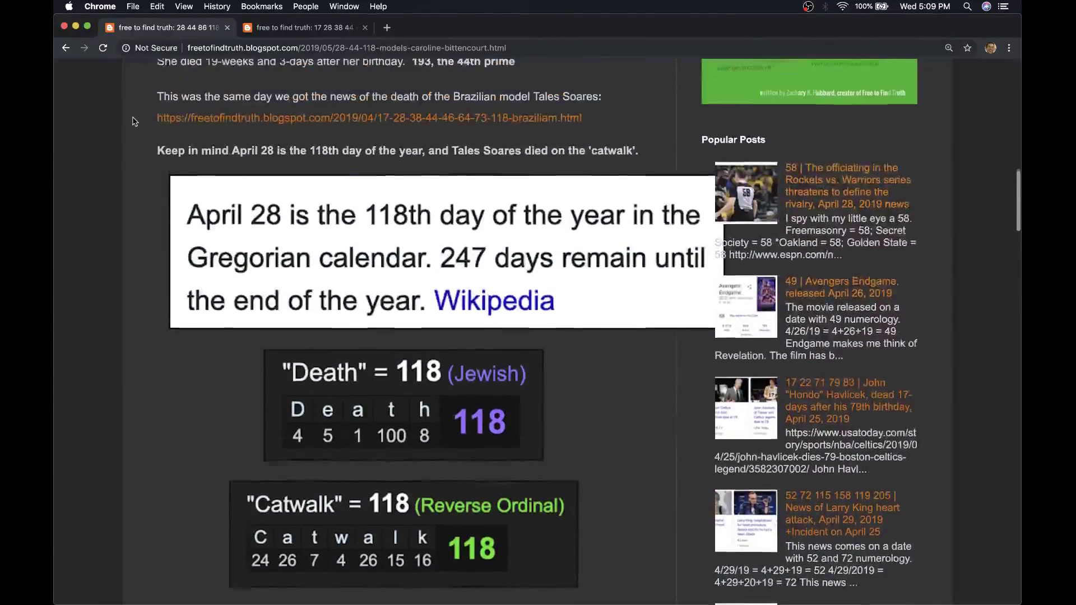
pyautogui.scroll(1, 133, 122)
pyautogui.scroll(1, 132, 121)
pyautogui.scroll(2, 133, 121)
pyautogui.scroll(1, 134, 121)
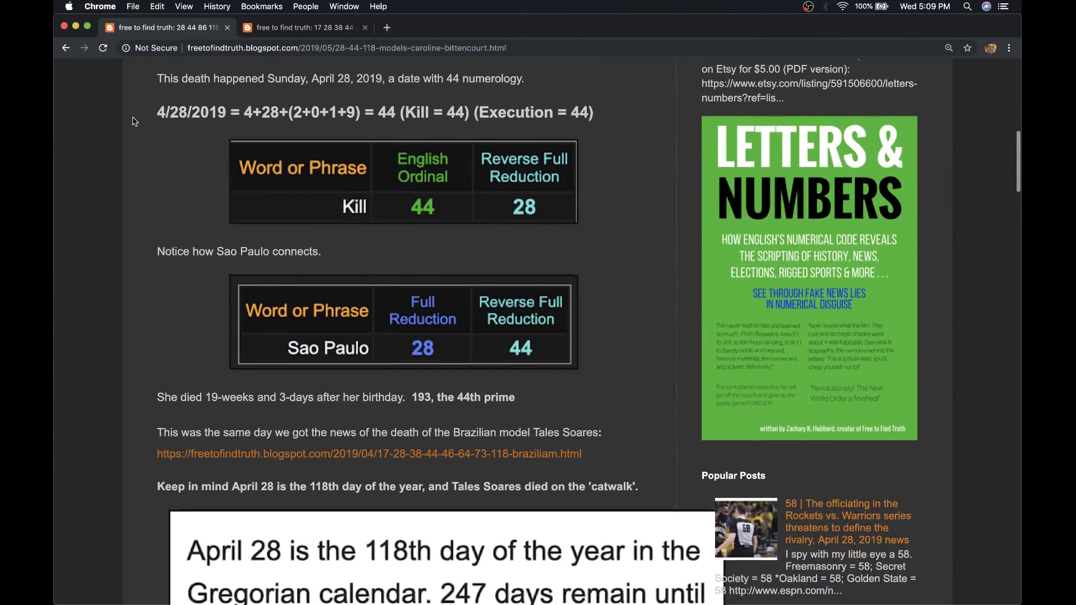
pyautogui.scroll(2, 132, 121)
pyautogui.scroll(1, 132, 121)
pyautogui.scroll(2, 134, 121)
pyautogui.scroll(1, 132, 121)
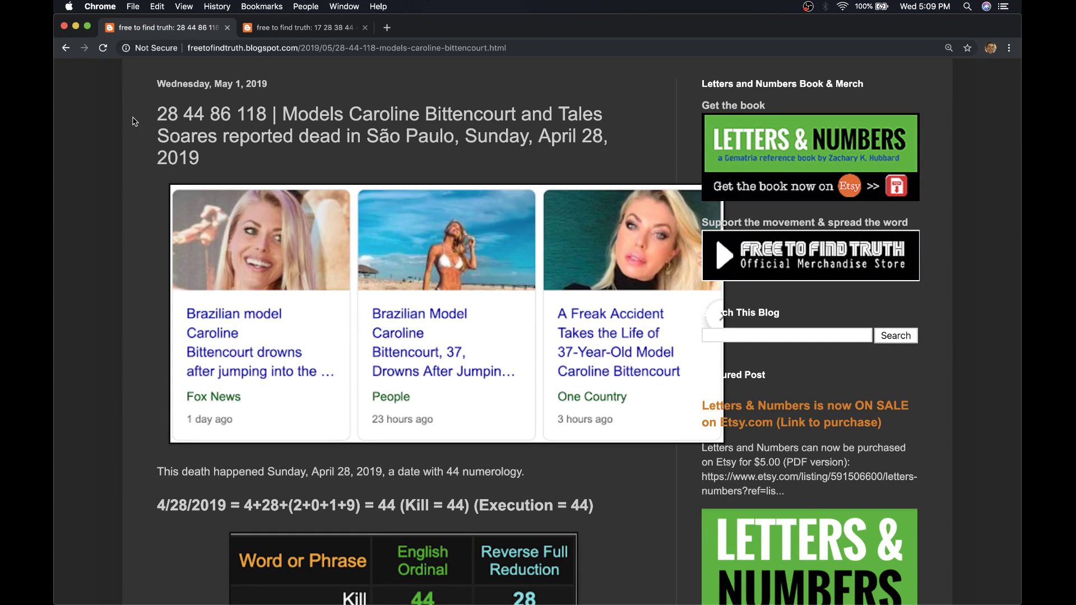
pyautogui.scroll(-1, 133, 121)
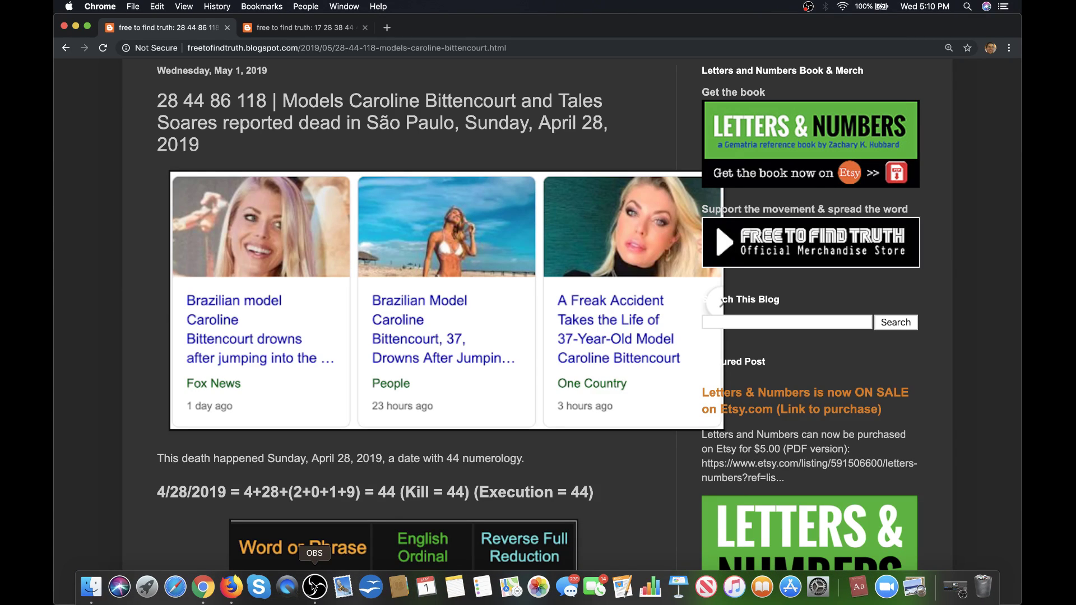
pyautogui.click(315, 599)
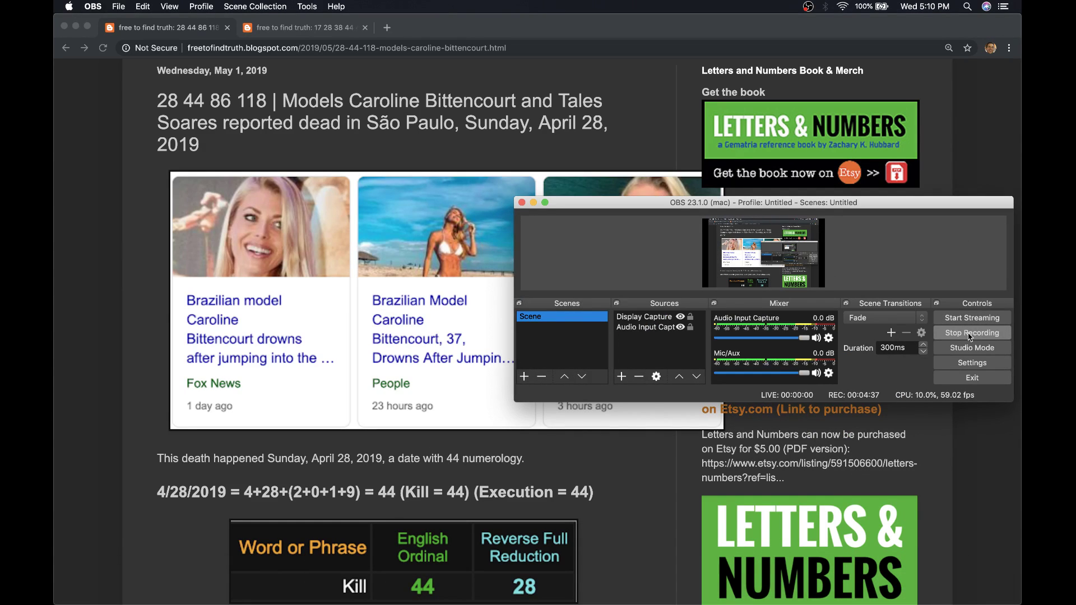